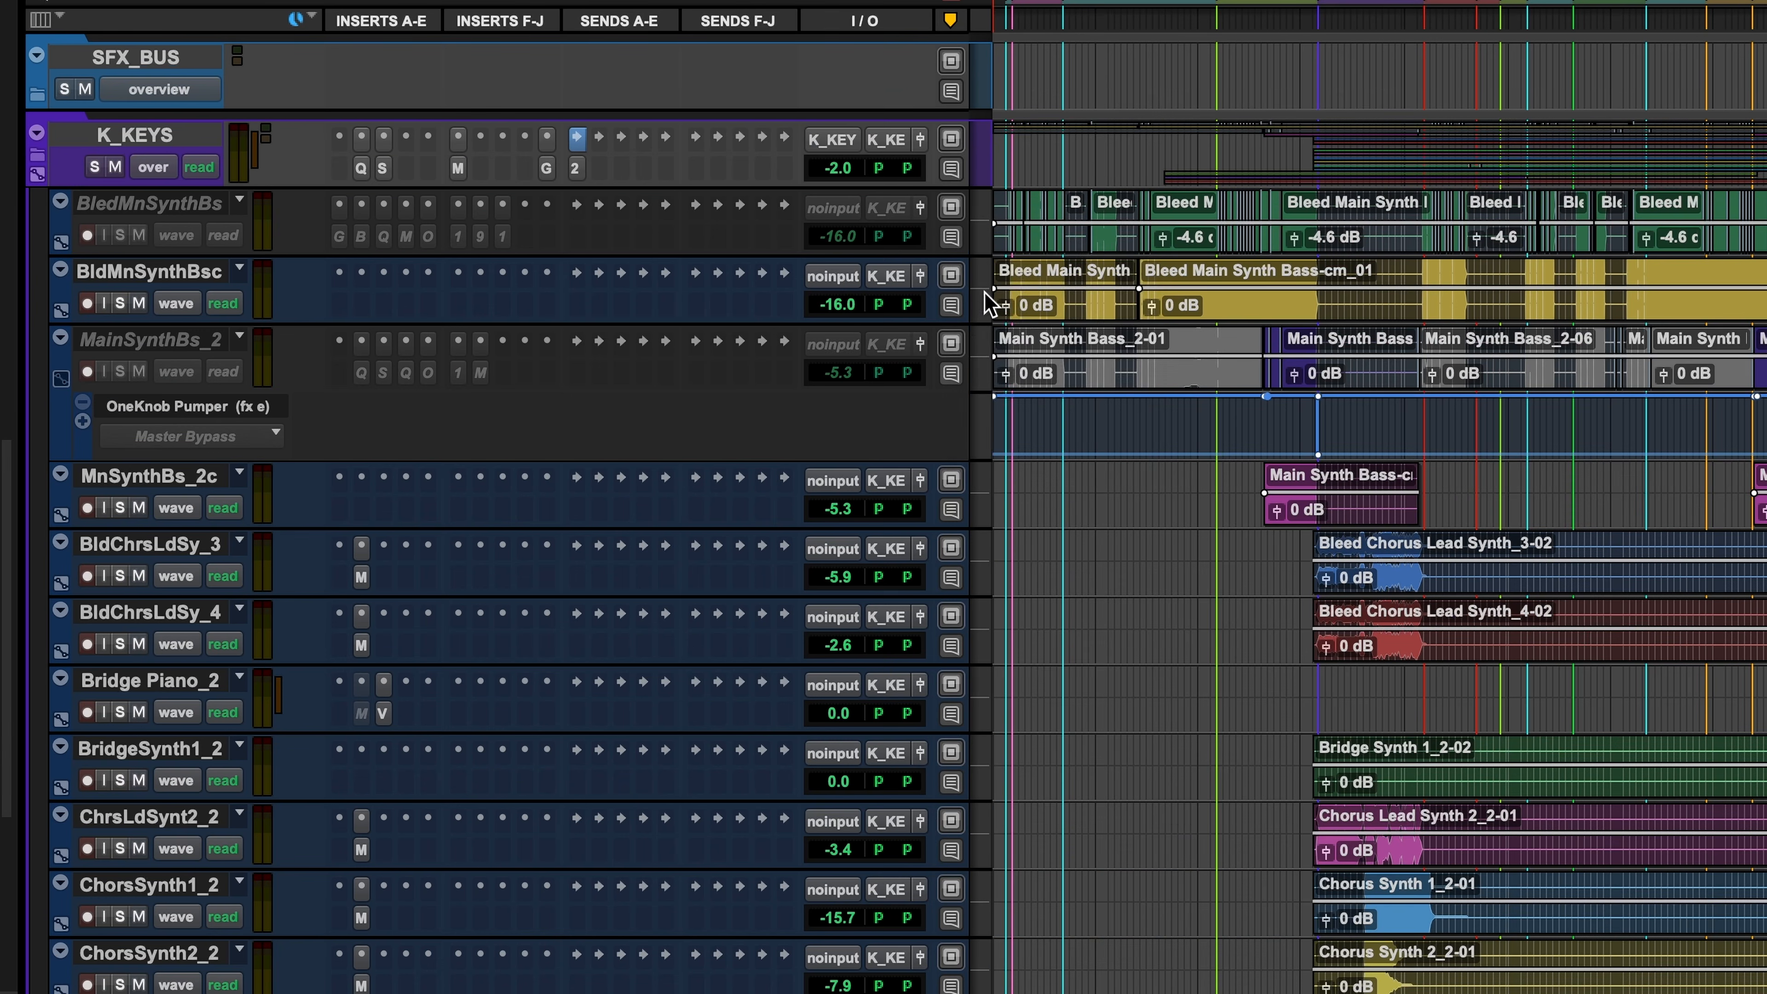
- Set all tracks to medium height and show the Tracks list, scrolling through every track
click(994, 333)
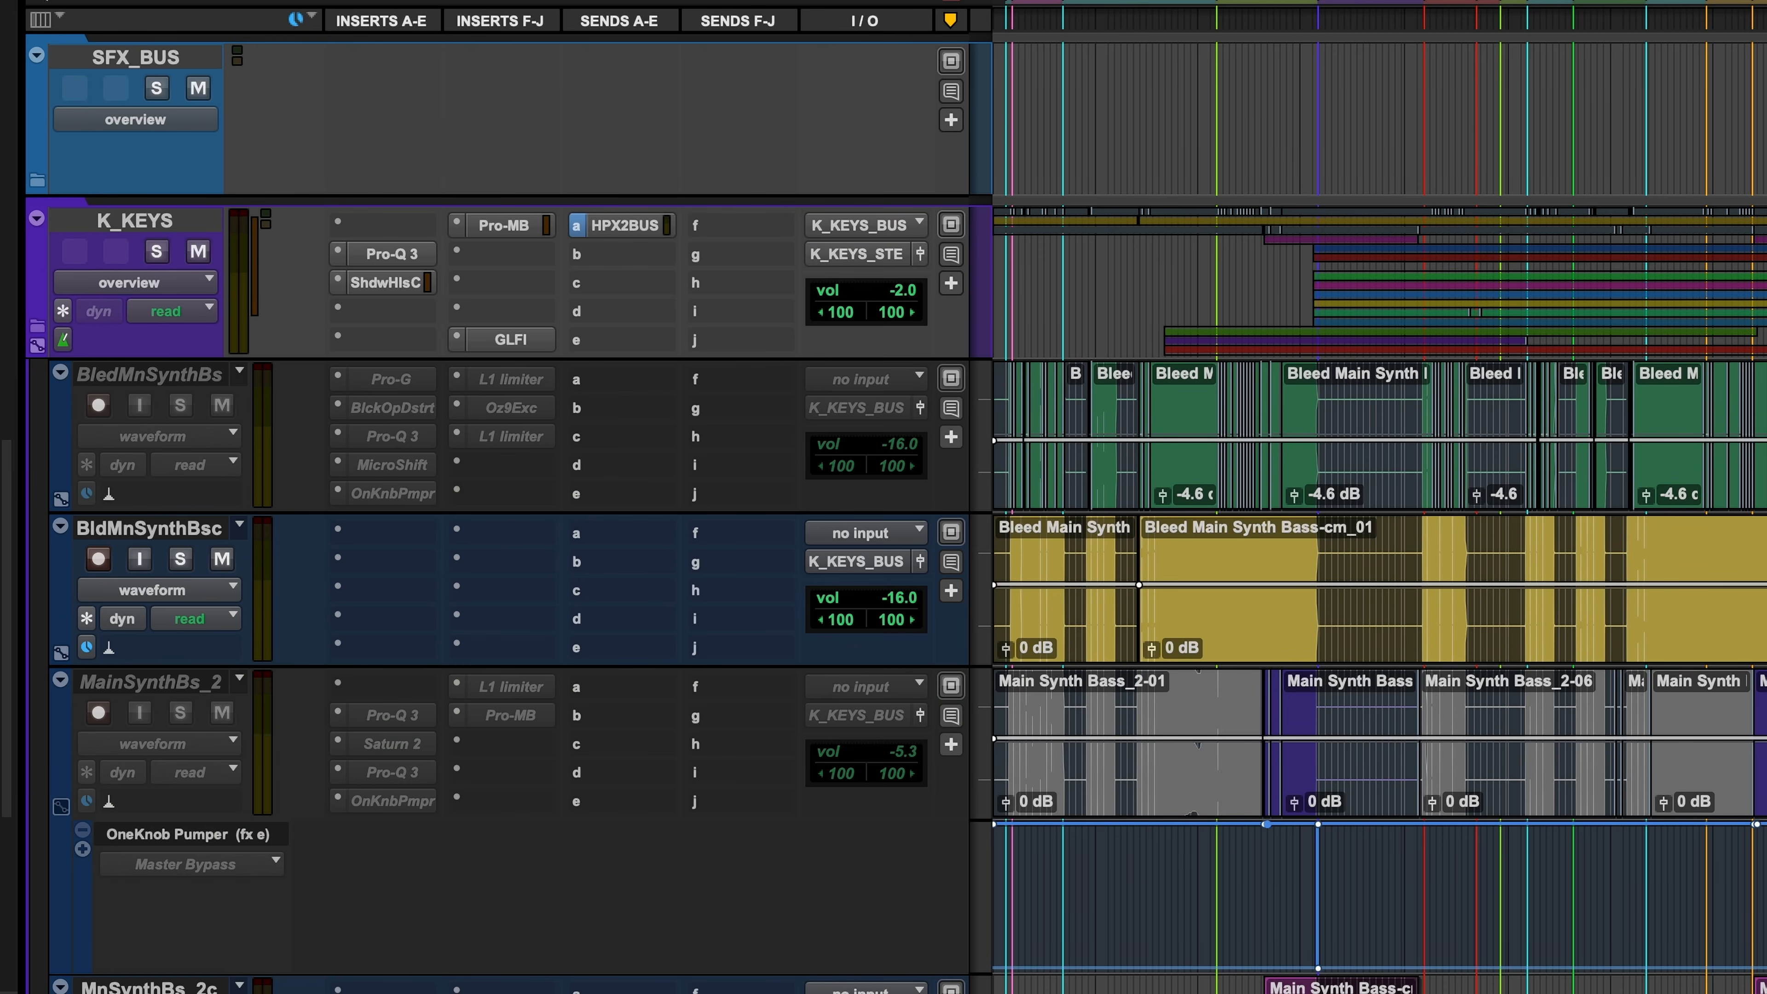
drag(1747, 283, 1763, 512)
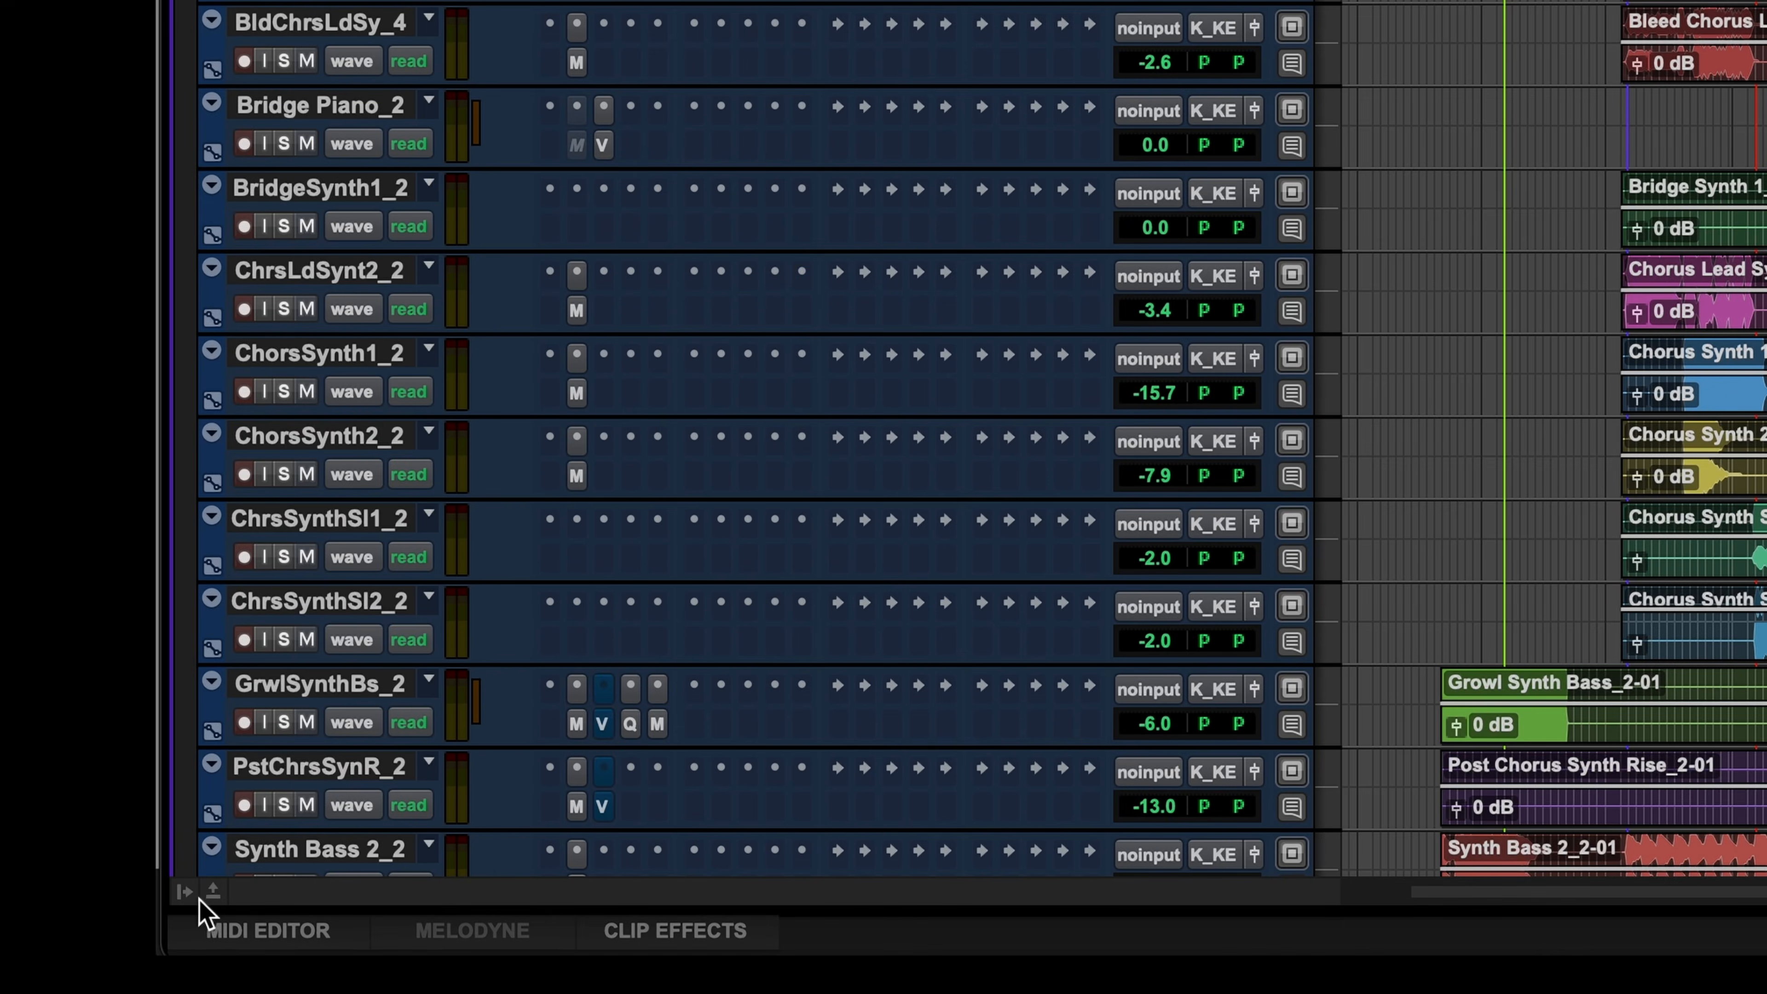
click(15, 963)
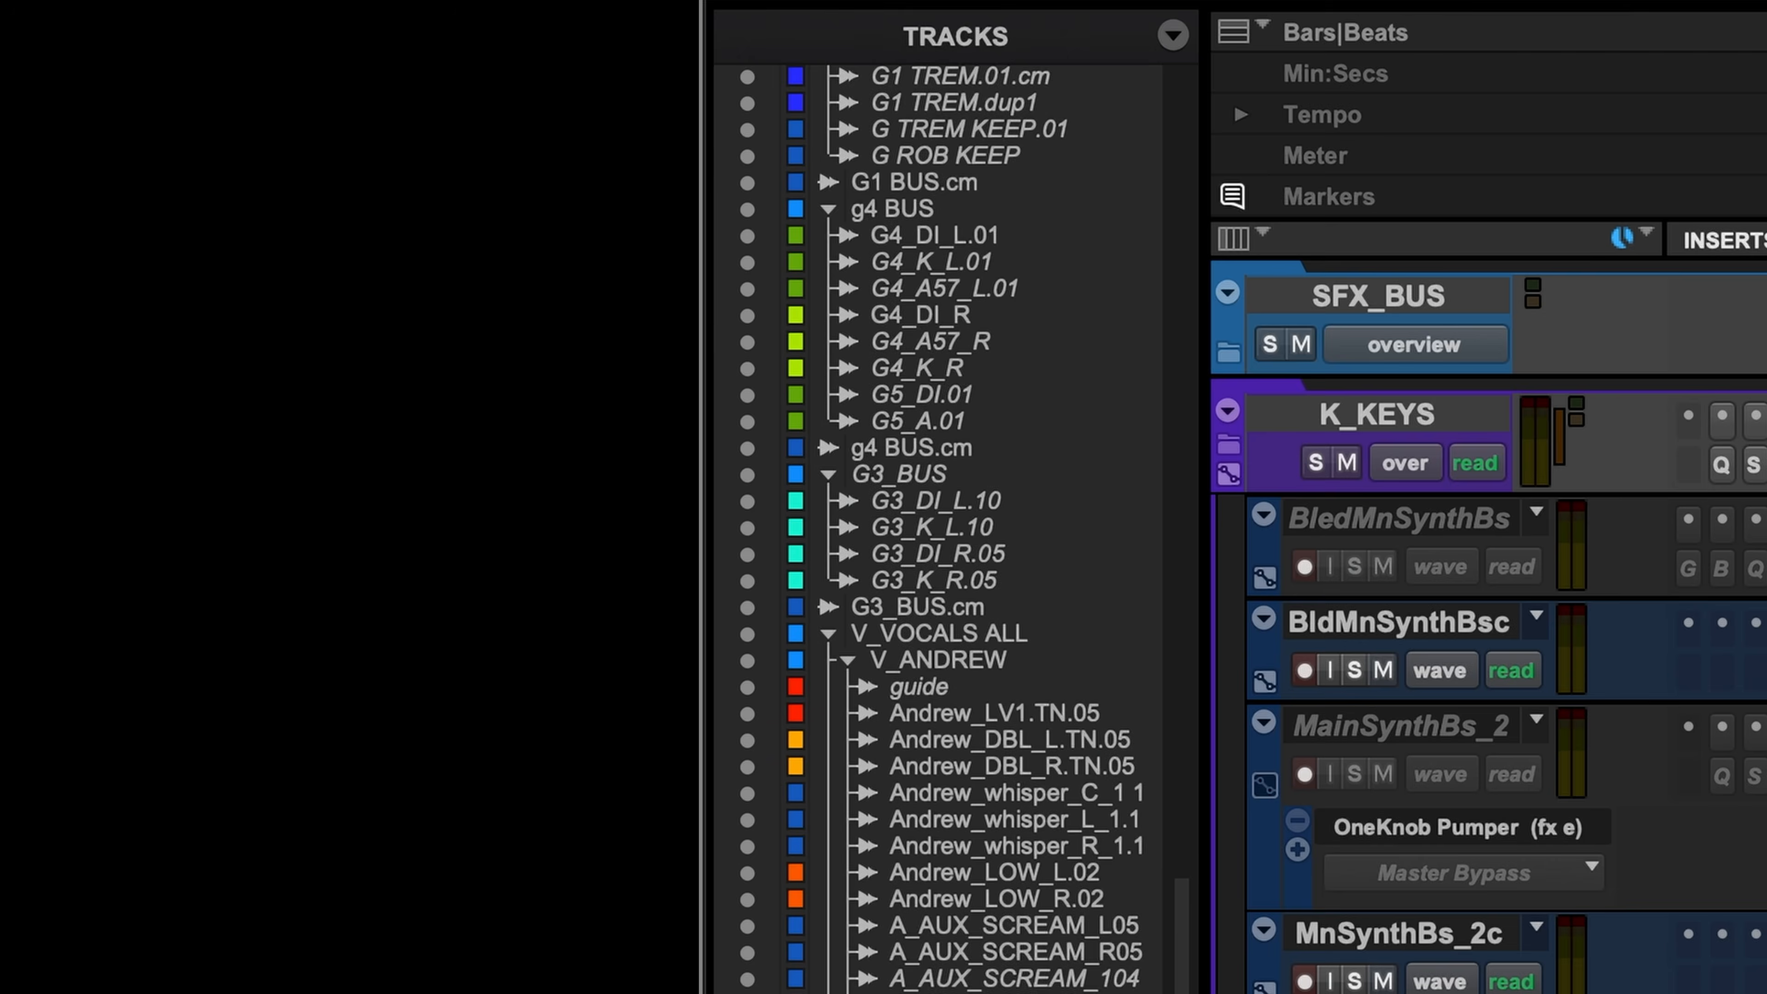
drag(300, 185, 1064, 824)
drag(1202, 849, 150, 70)
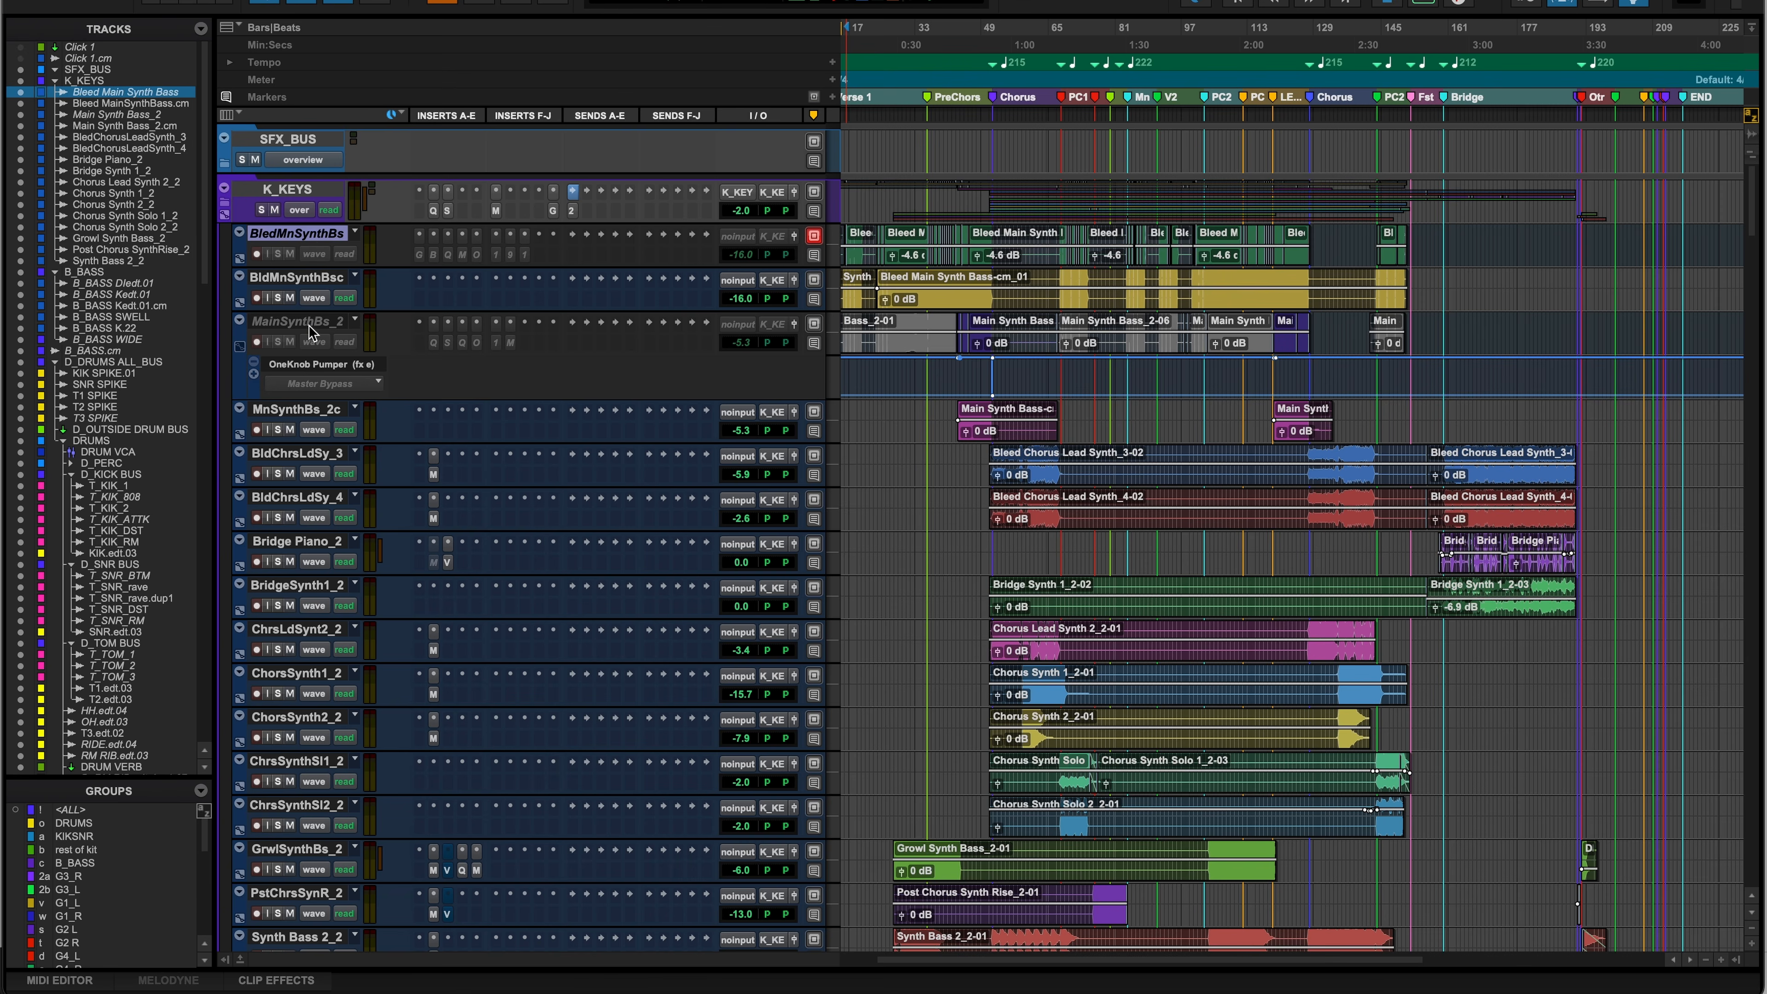
scroll(312, 330, down, 15)
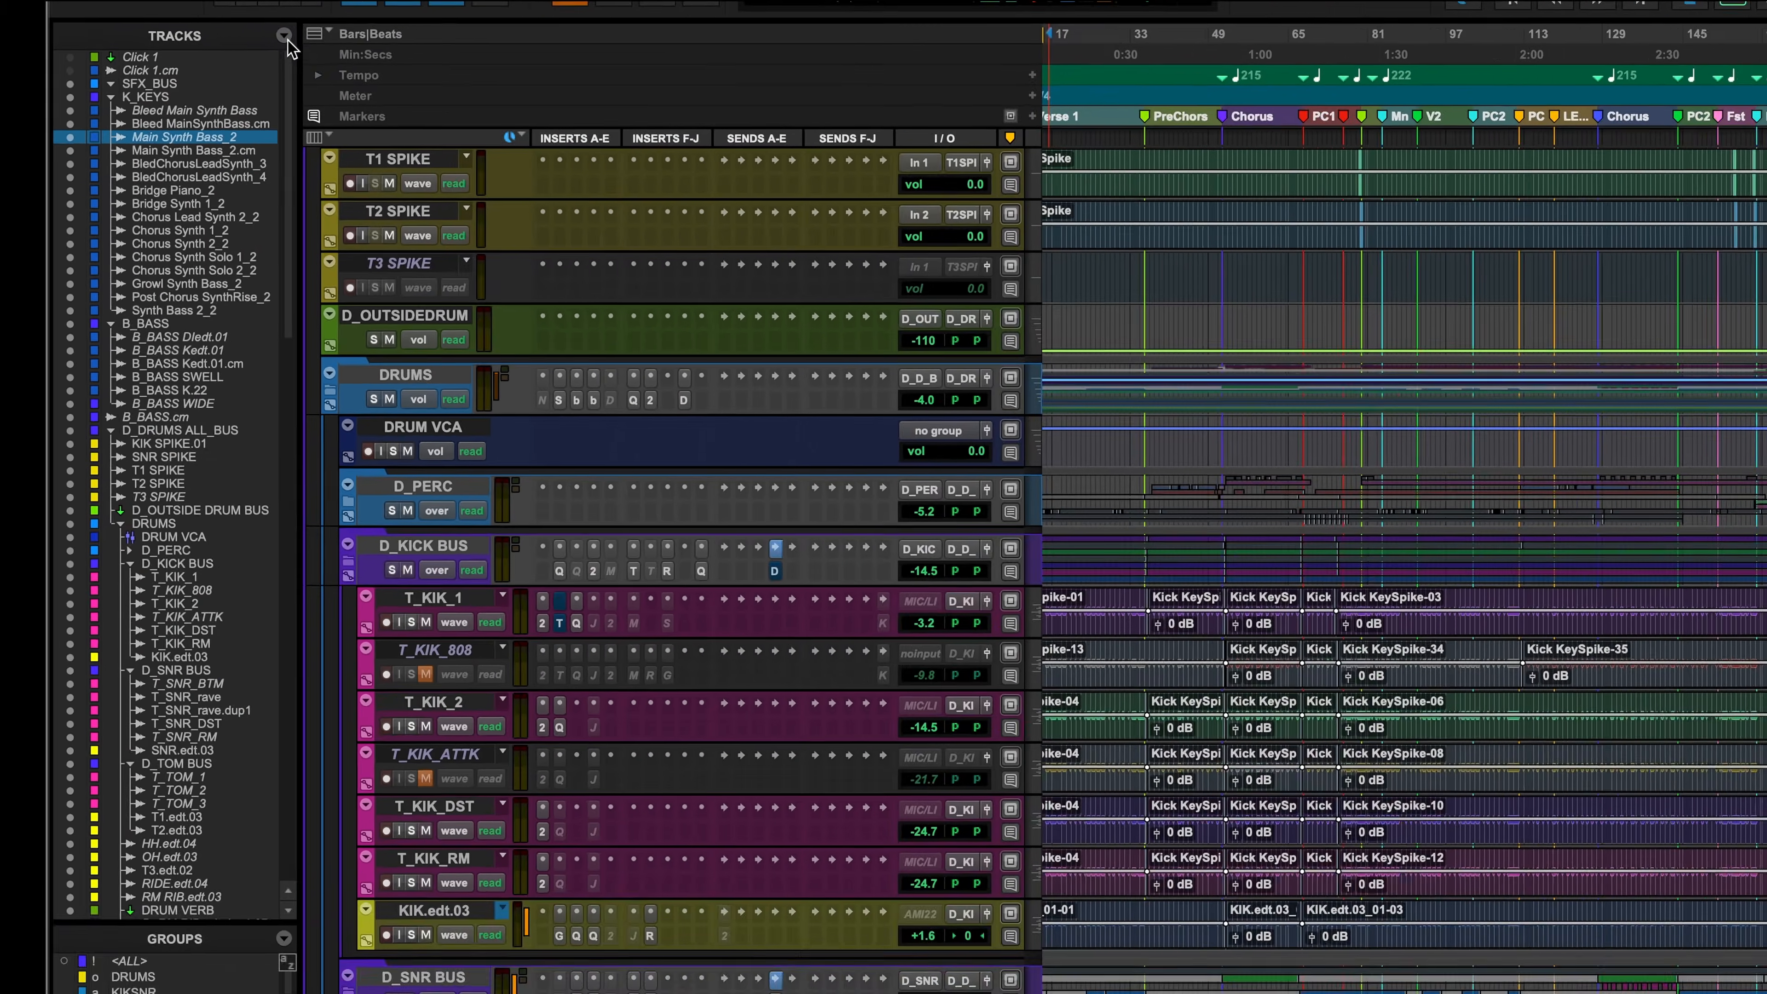
- Hide all inactive tracks from the Tracks list menu
click(223, 25)
mouse_move(806, 278)
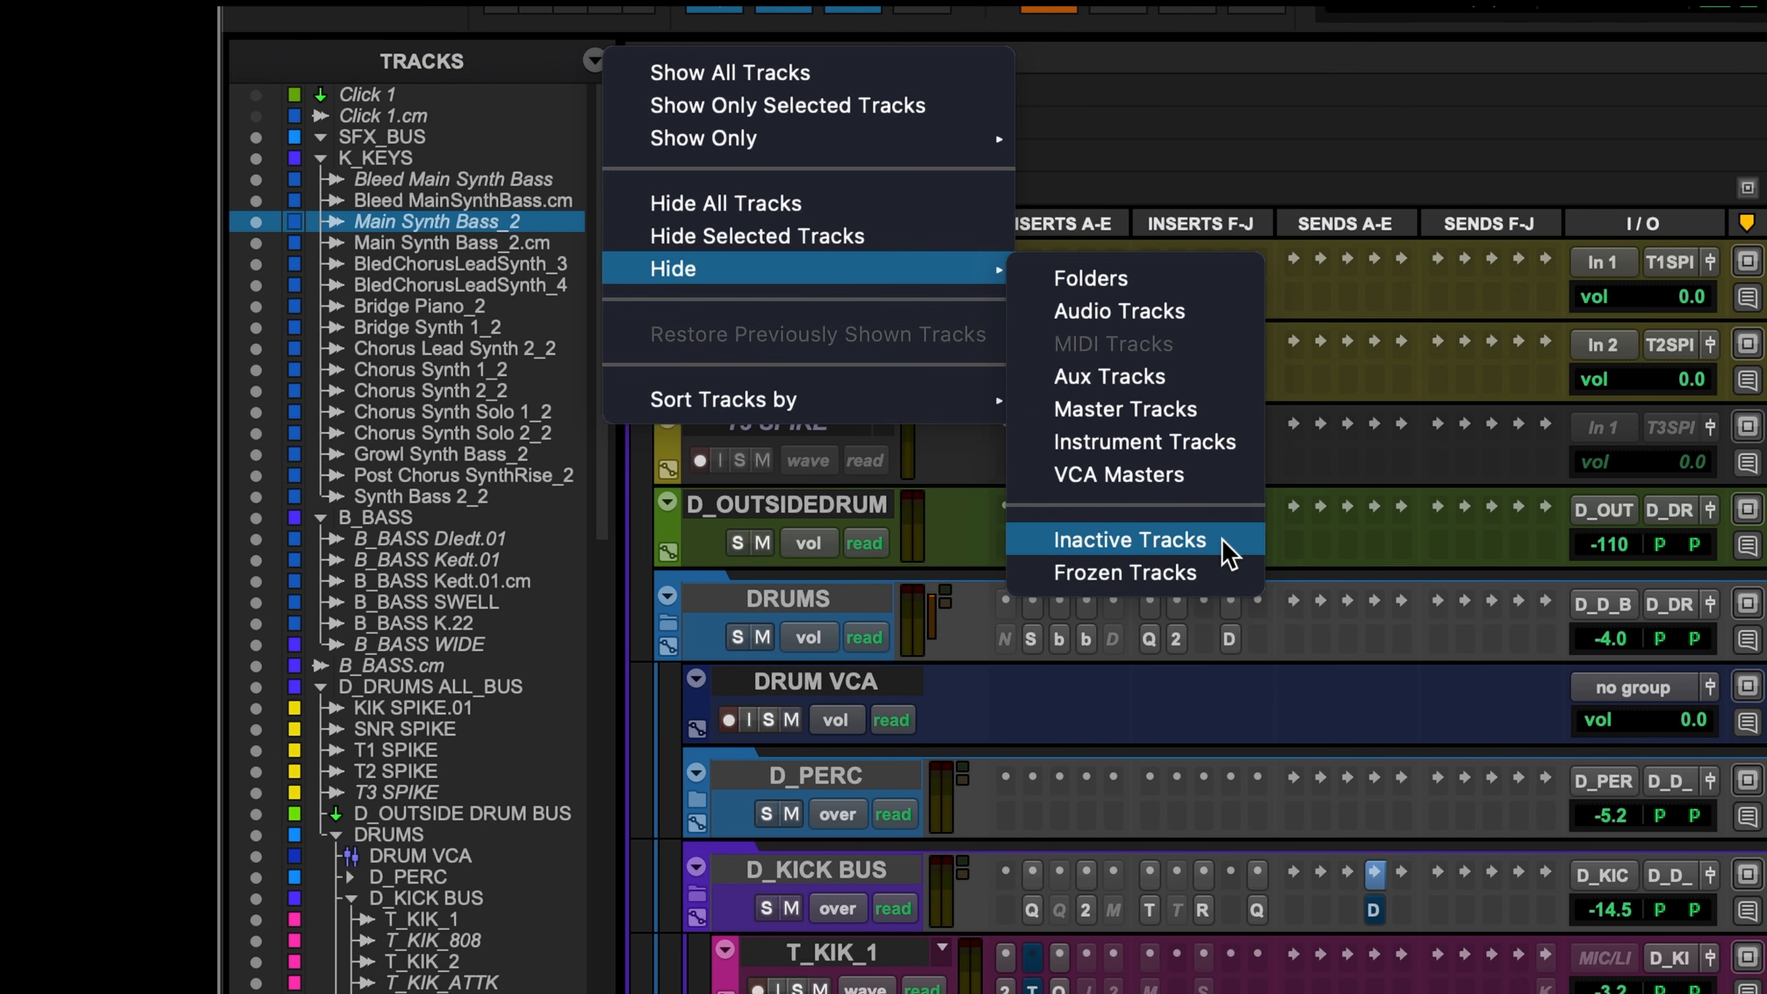
click(1226, 543)
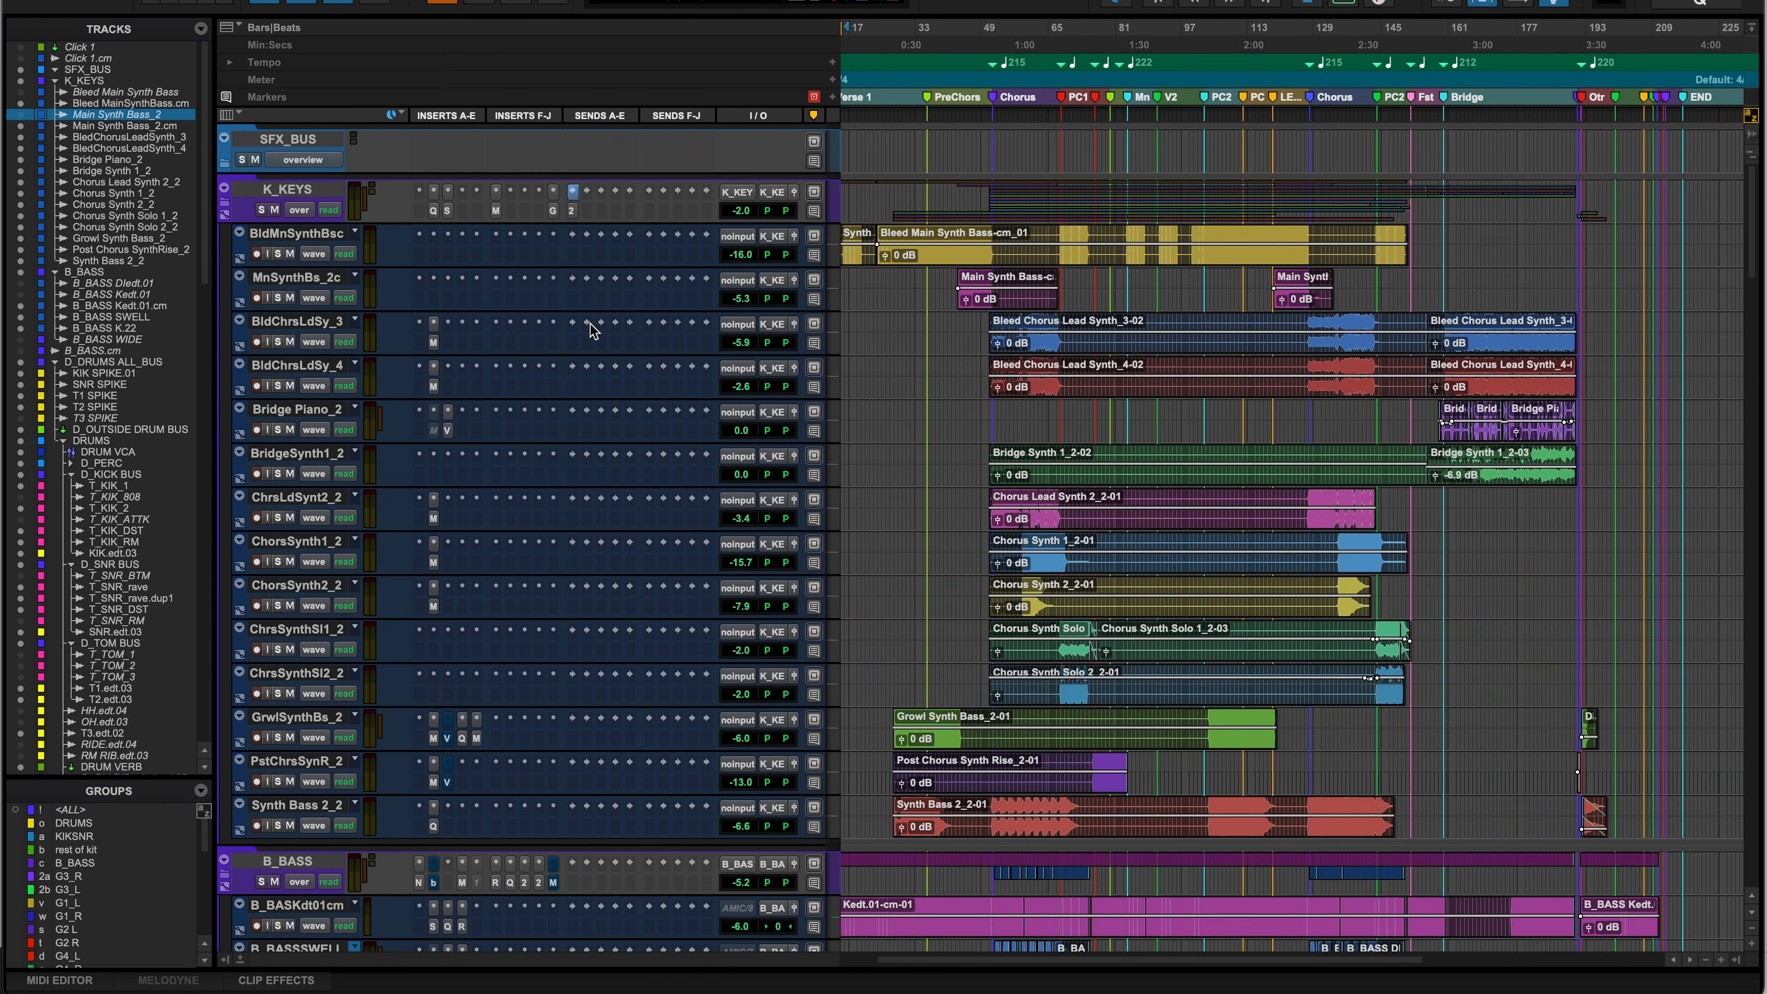
scroll(1314, 649, down, 10)
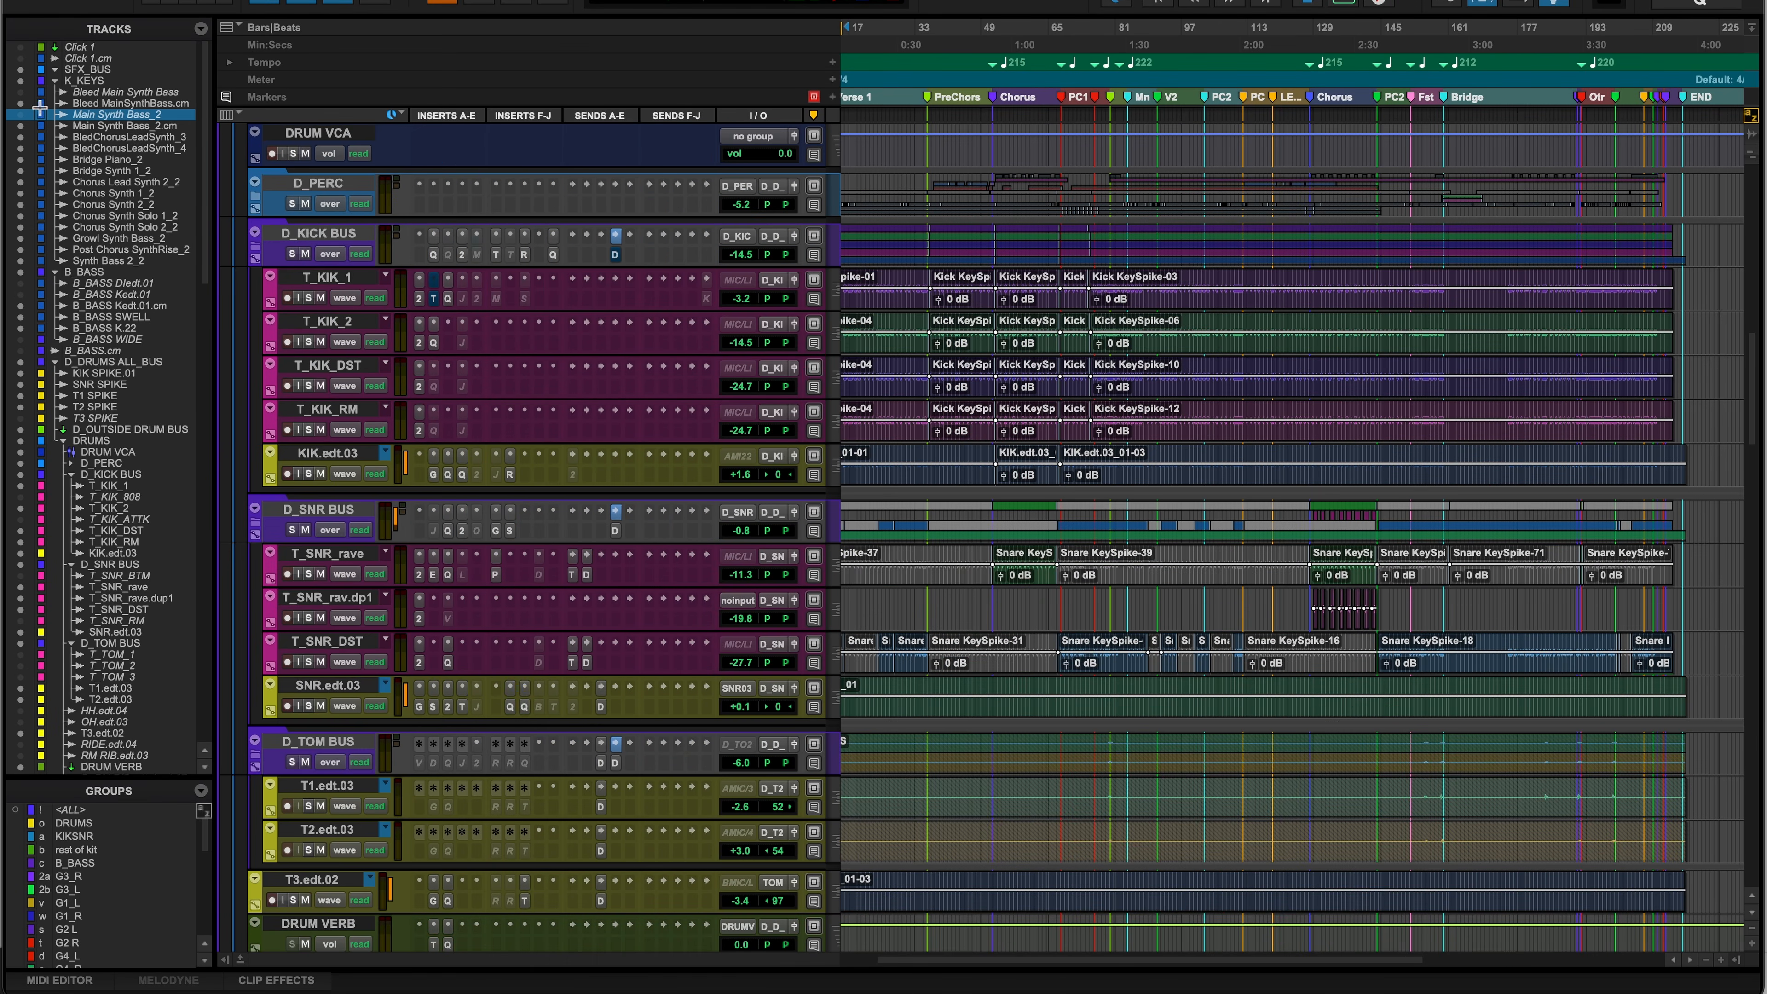
- Show only the folder tracks in the session
click(201, 28)
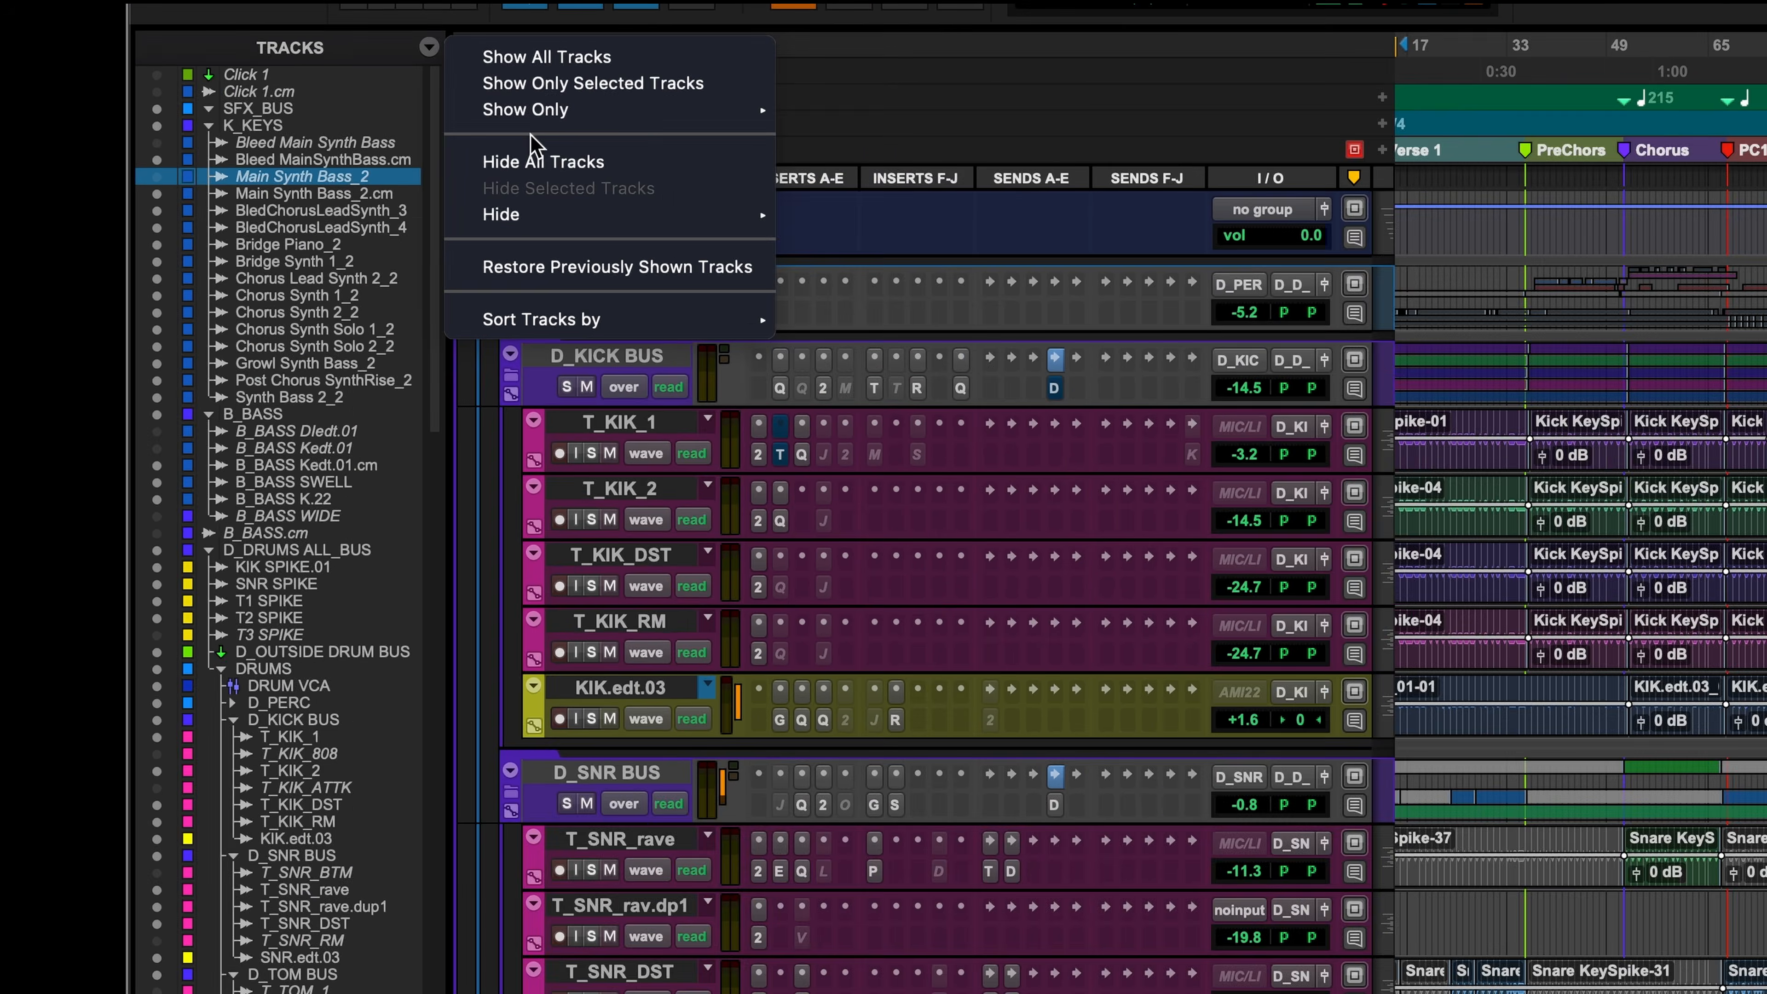
mouse_move(276, 72)
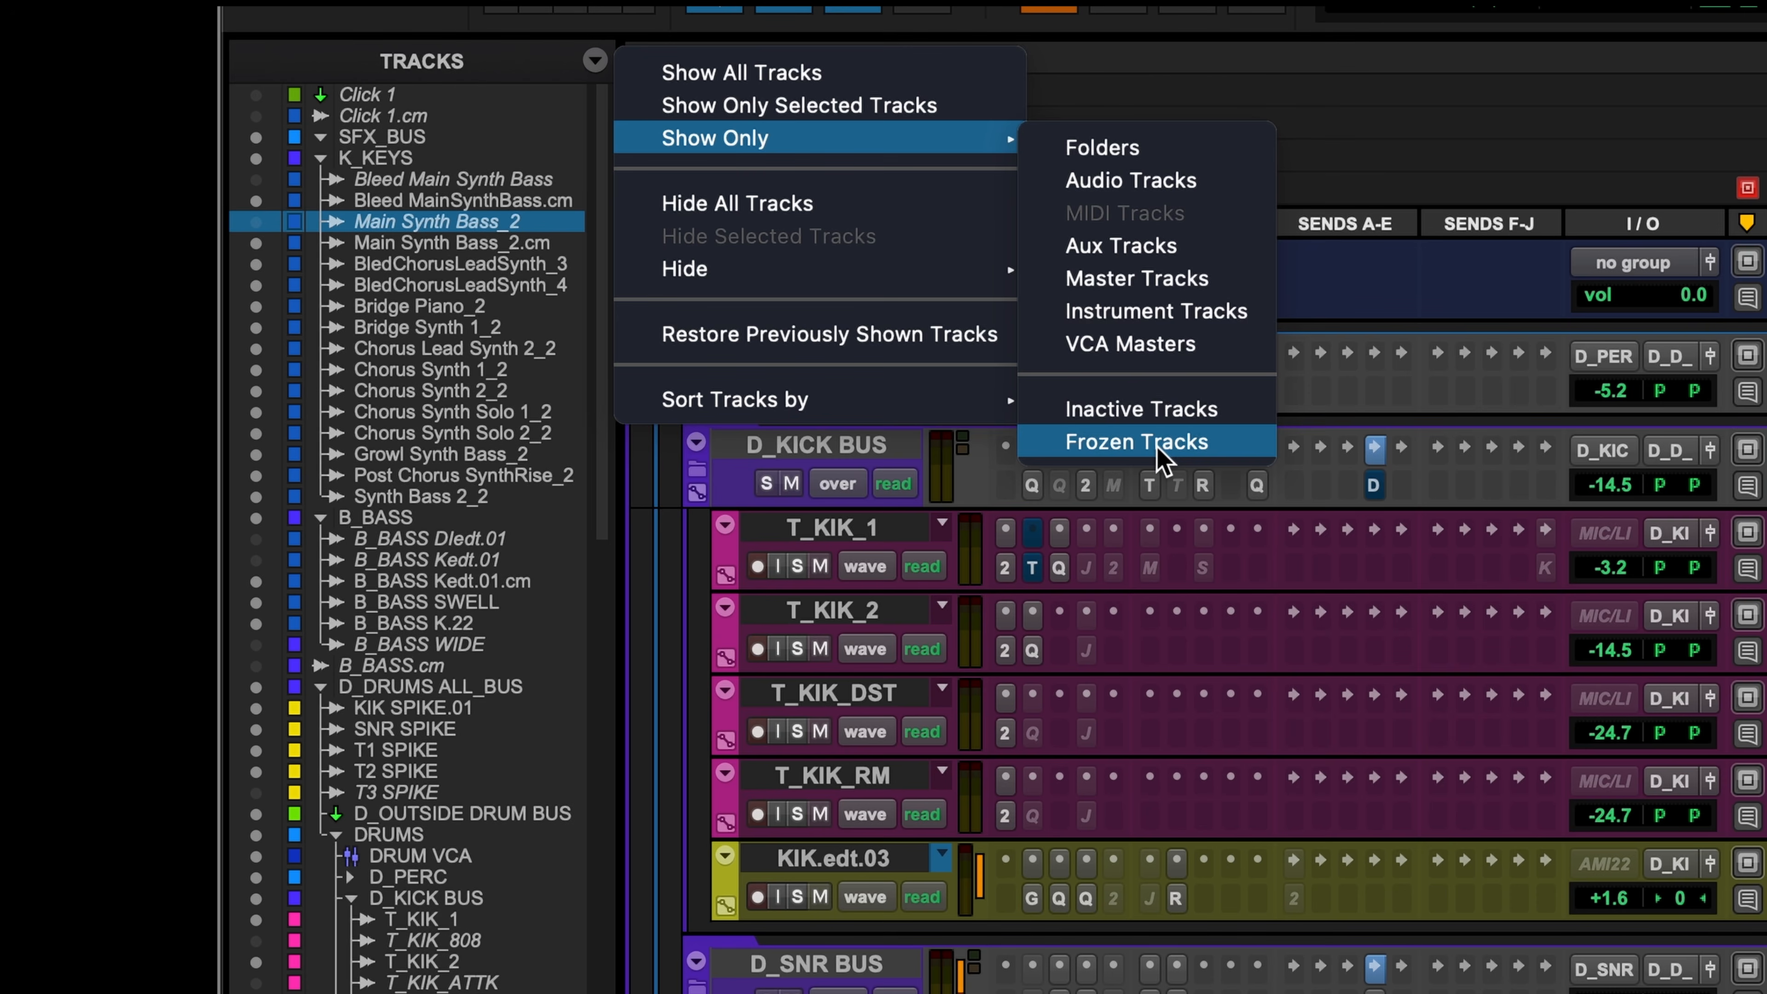
click(1113, 155)
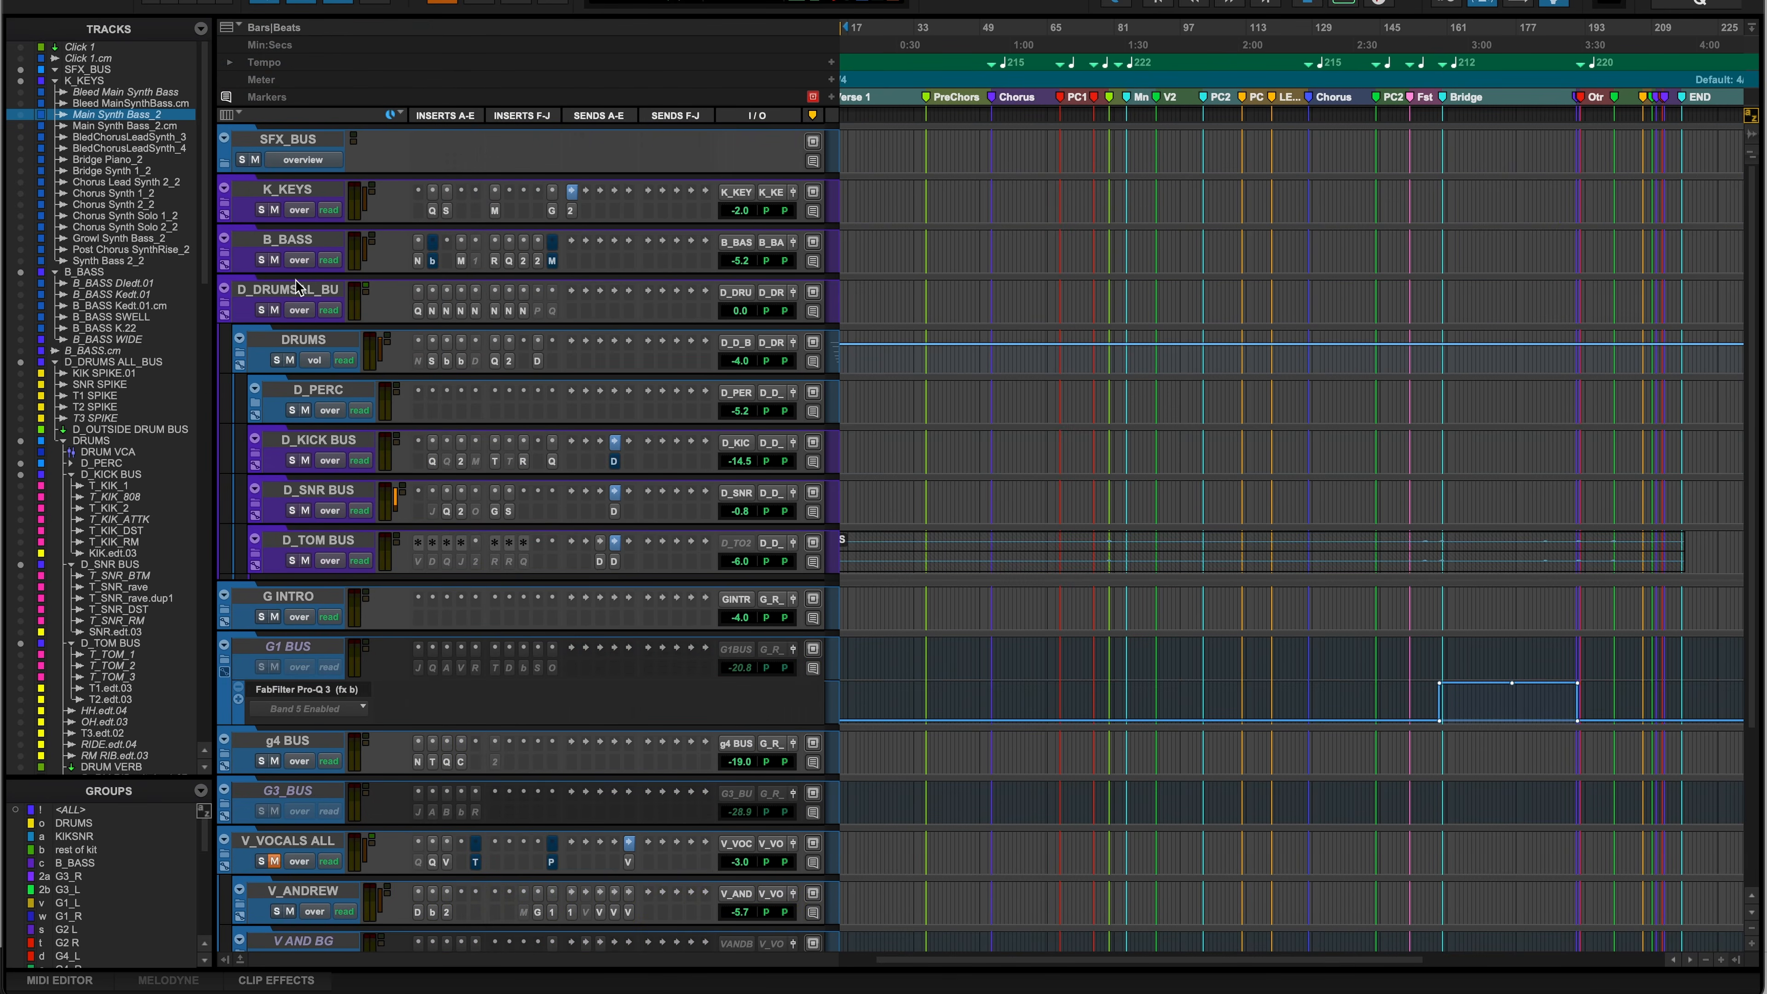
- Show all tracks again from the Tracks list menu
click(201, 30)
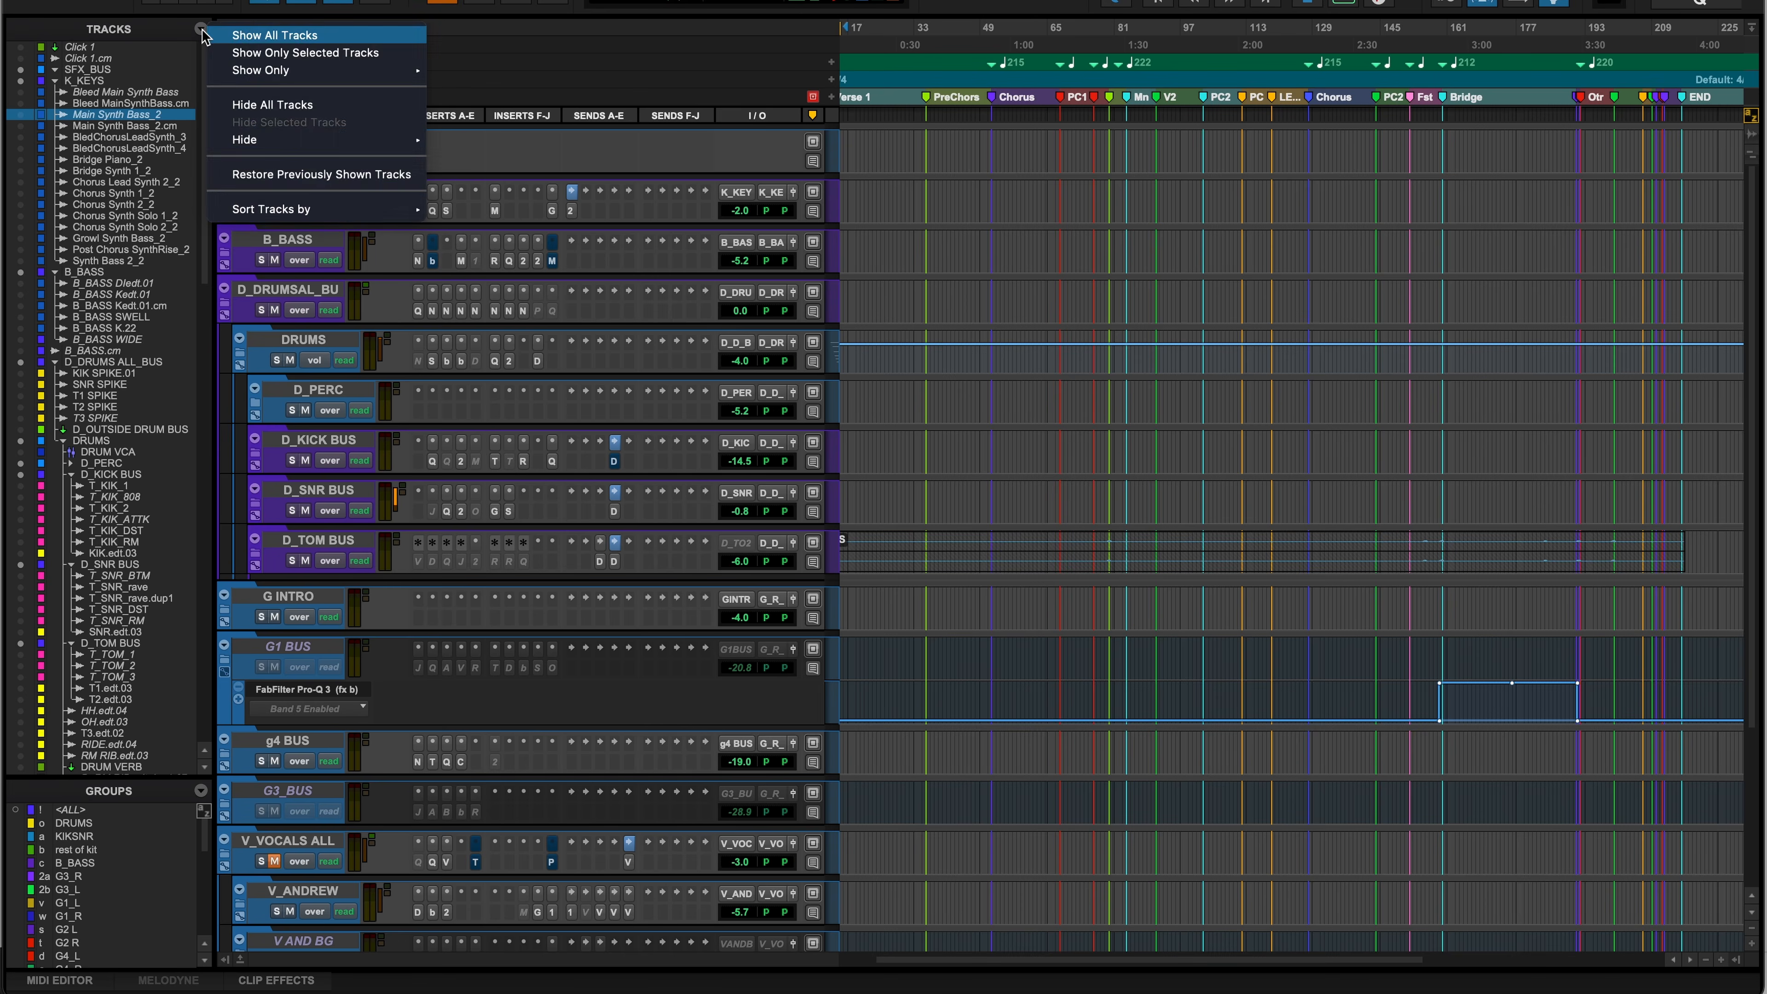
click(299, 36)
click(203, 30)
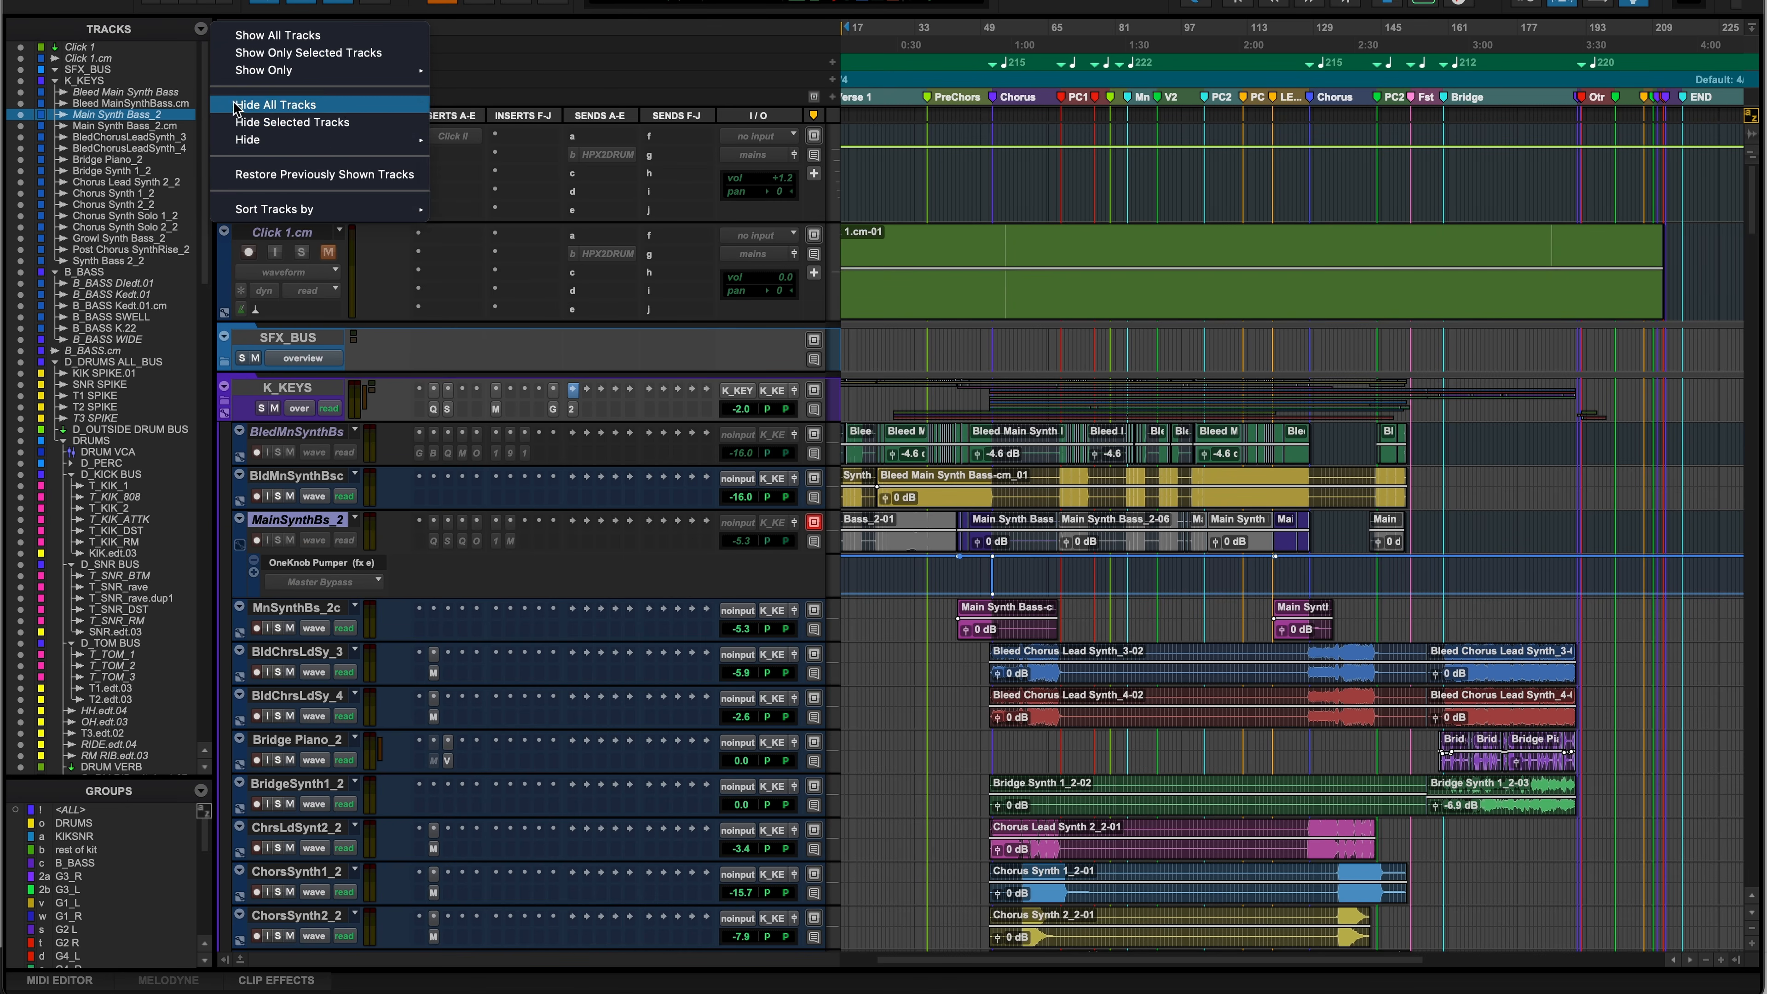
- Hide the inactive tracks, leaving the STEMS ALL folder in view above mains and MST_BUS
click(208, 41)
click(206, 29)
click(526, 289)
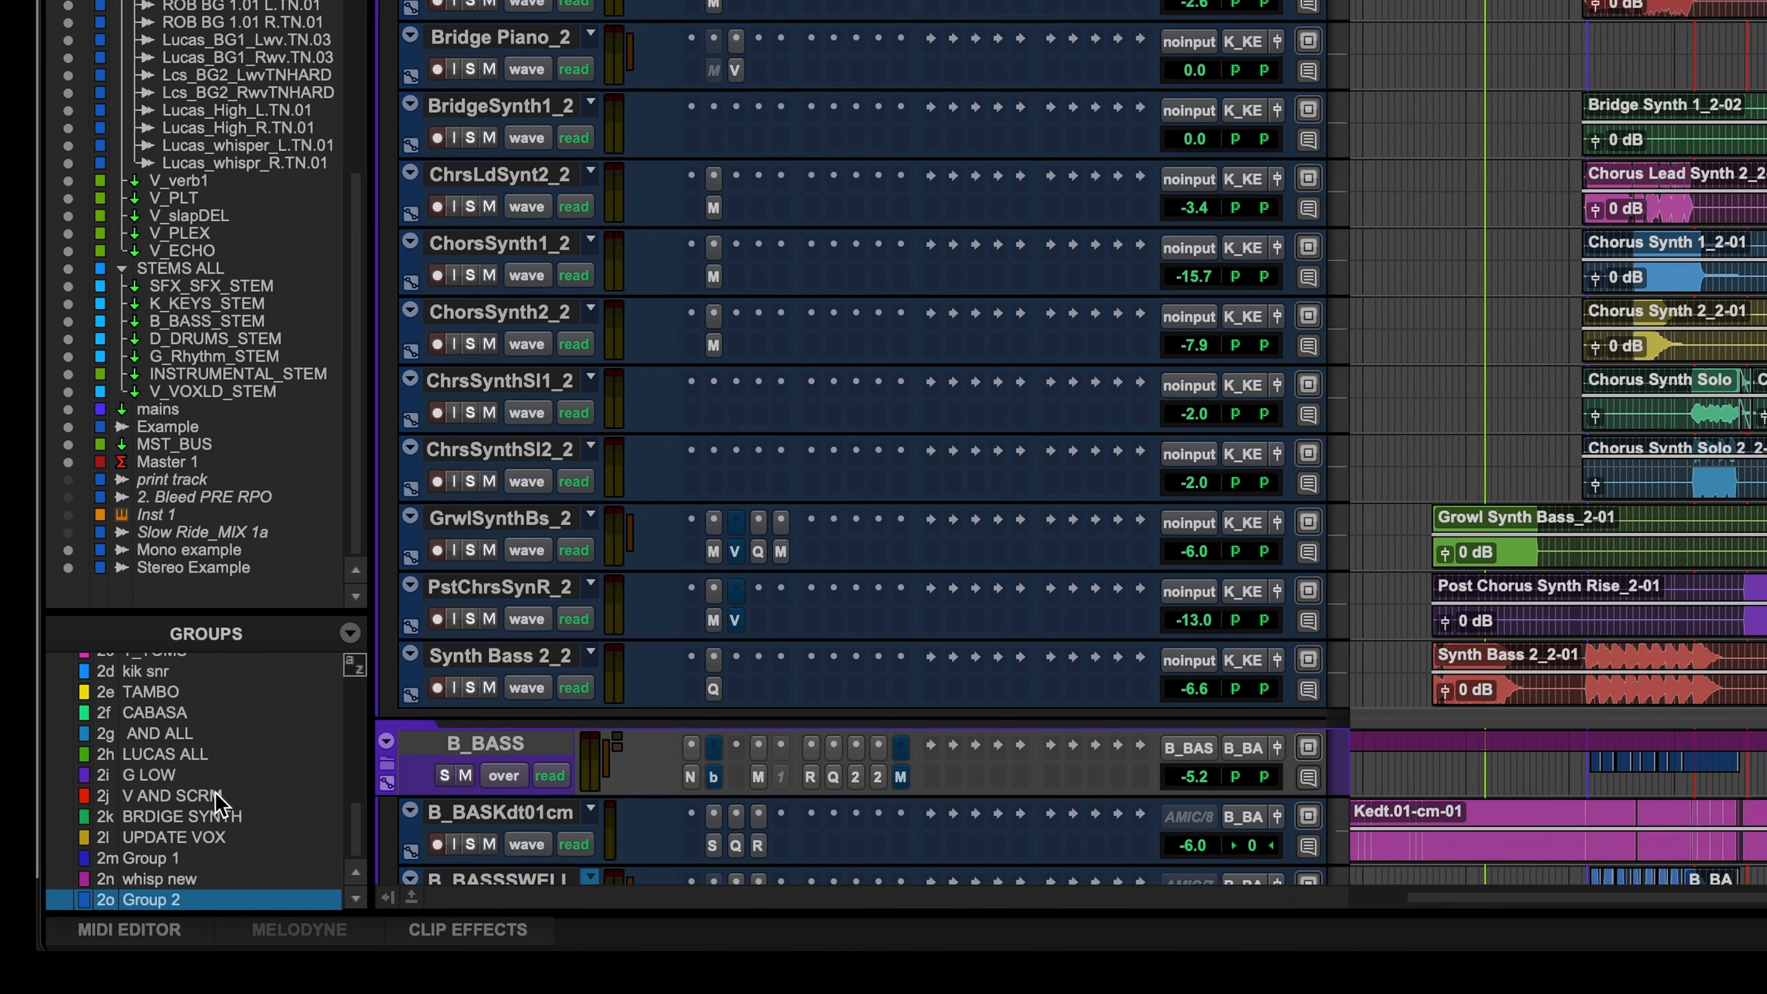
scroll(169, 780, up, 10)
scroll(169, 778, down, 10)
scroll(169, 777, up, 7)
scroll(182, 759, up, 5)
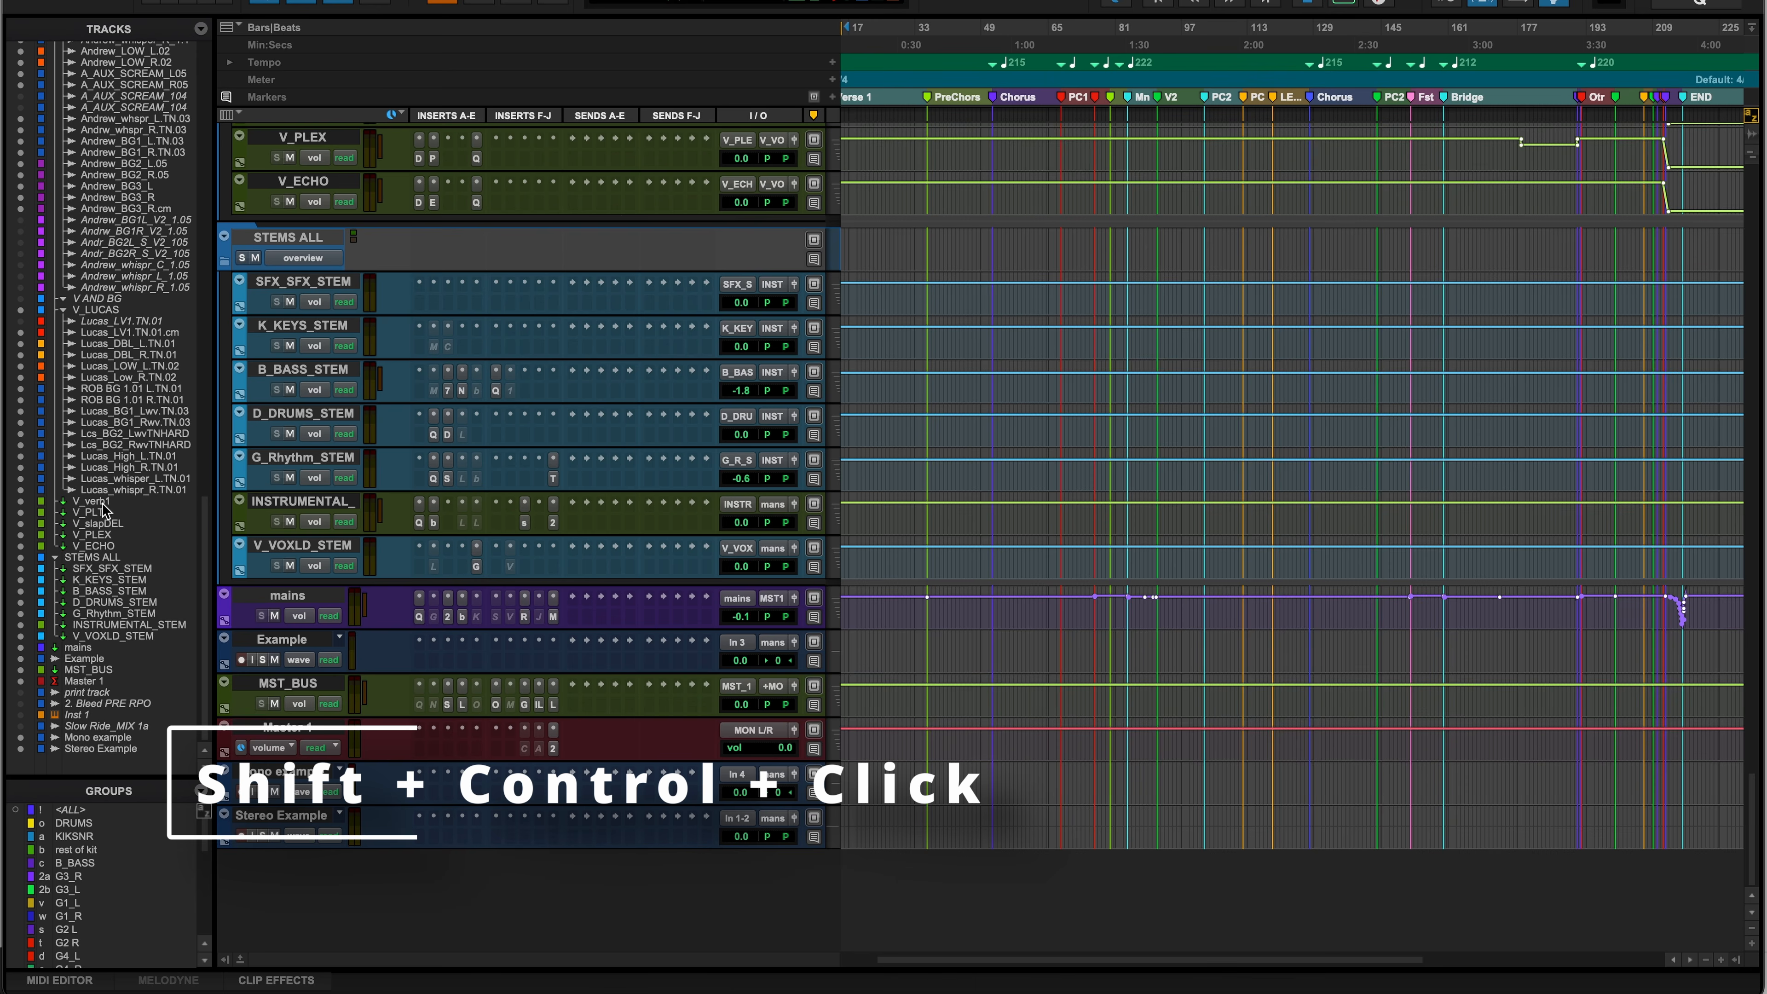
- Scroll the Edit window to V_verb1, then to the D_DRUMS_ALL_BUS folder track
ctrl+shift+click(102, 502)
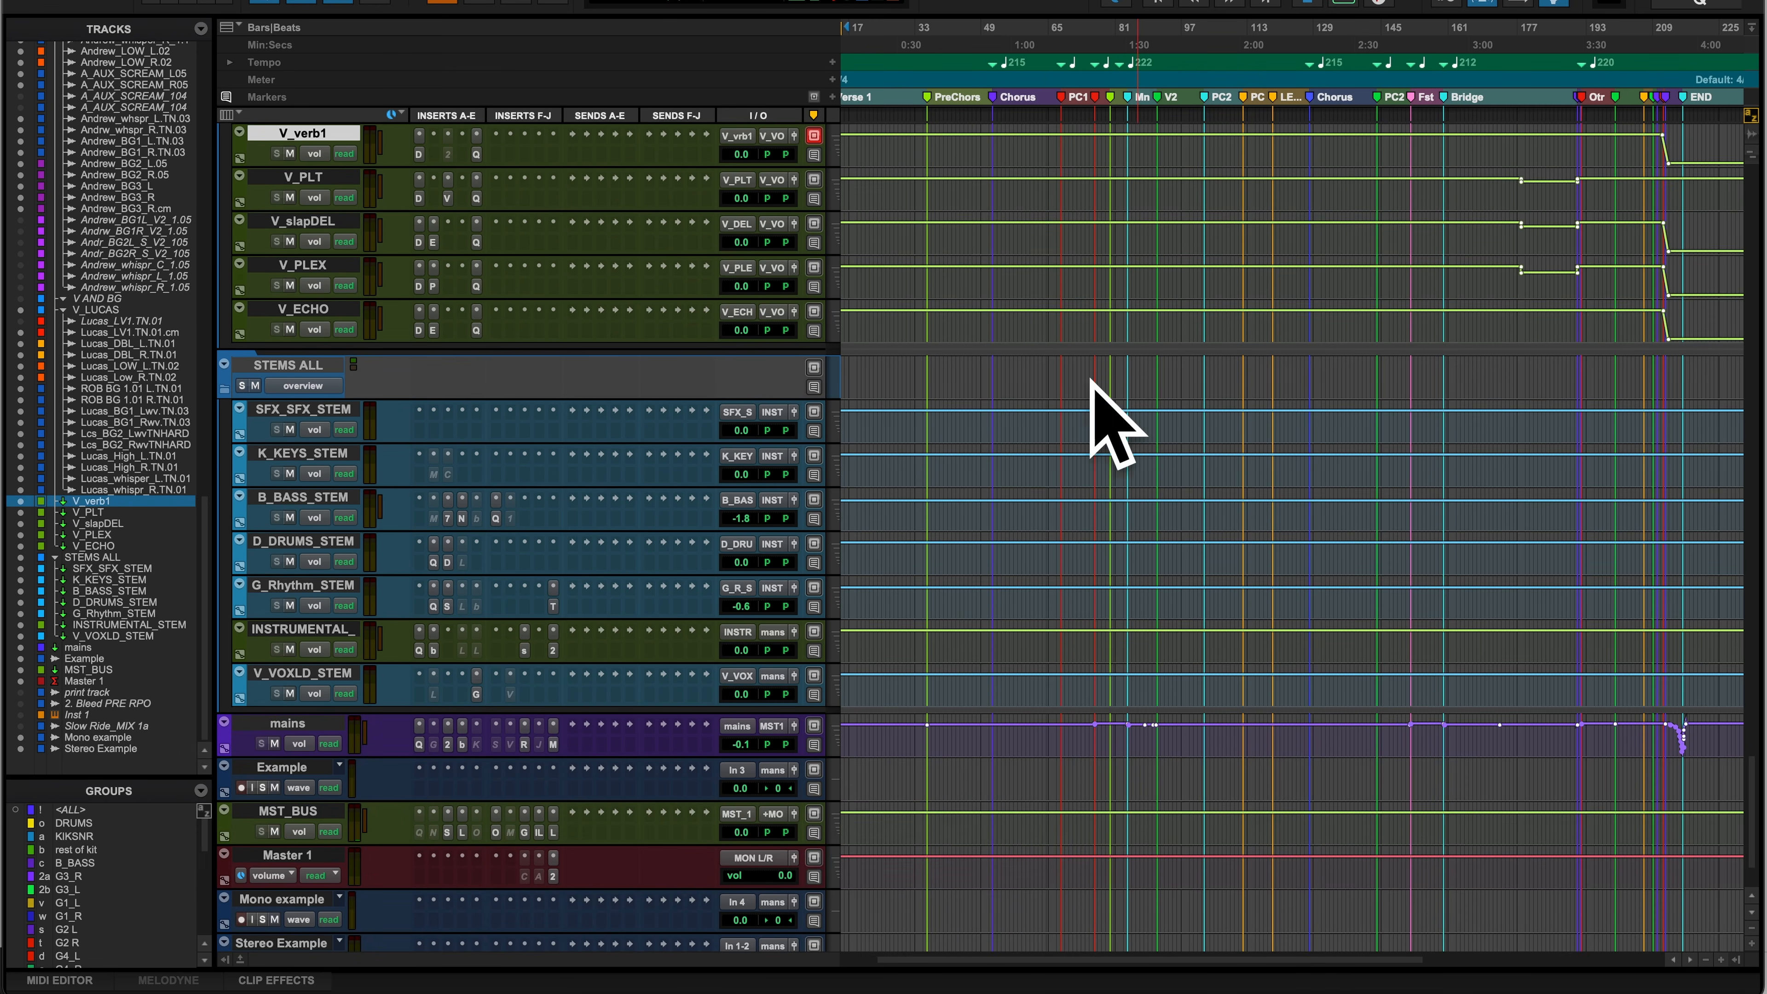
scroll(177, 395, up, 15)
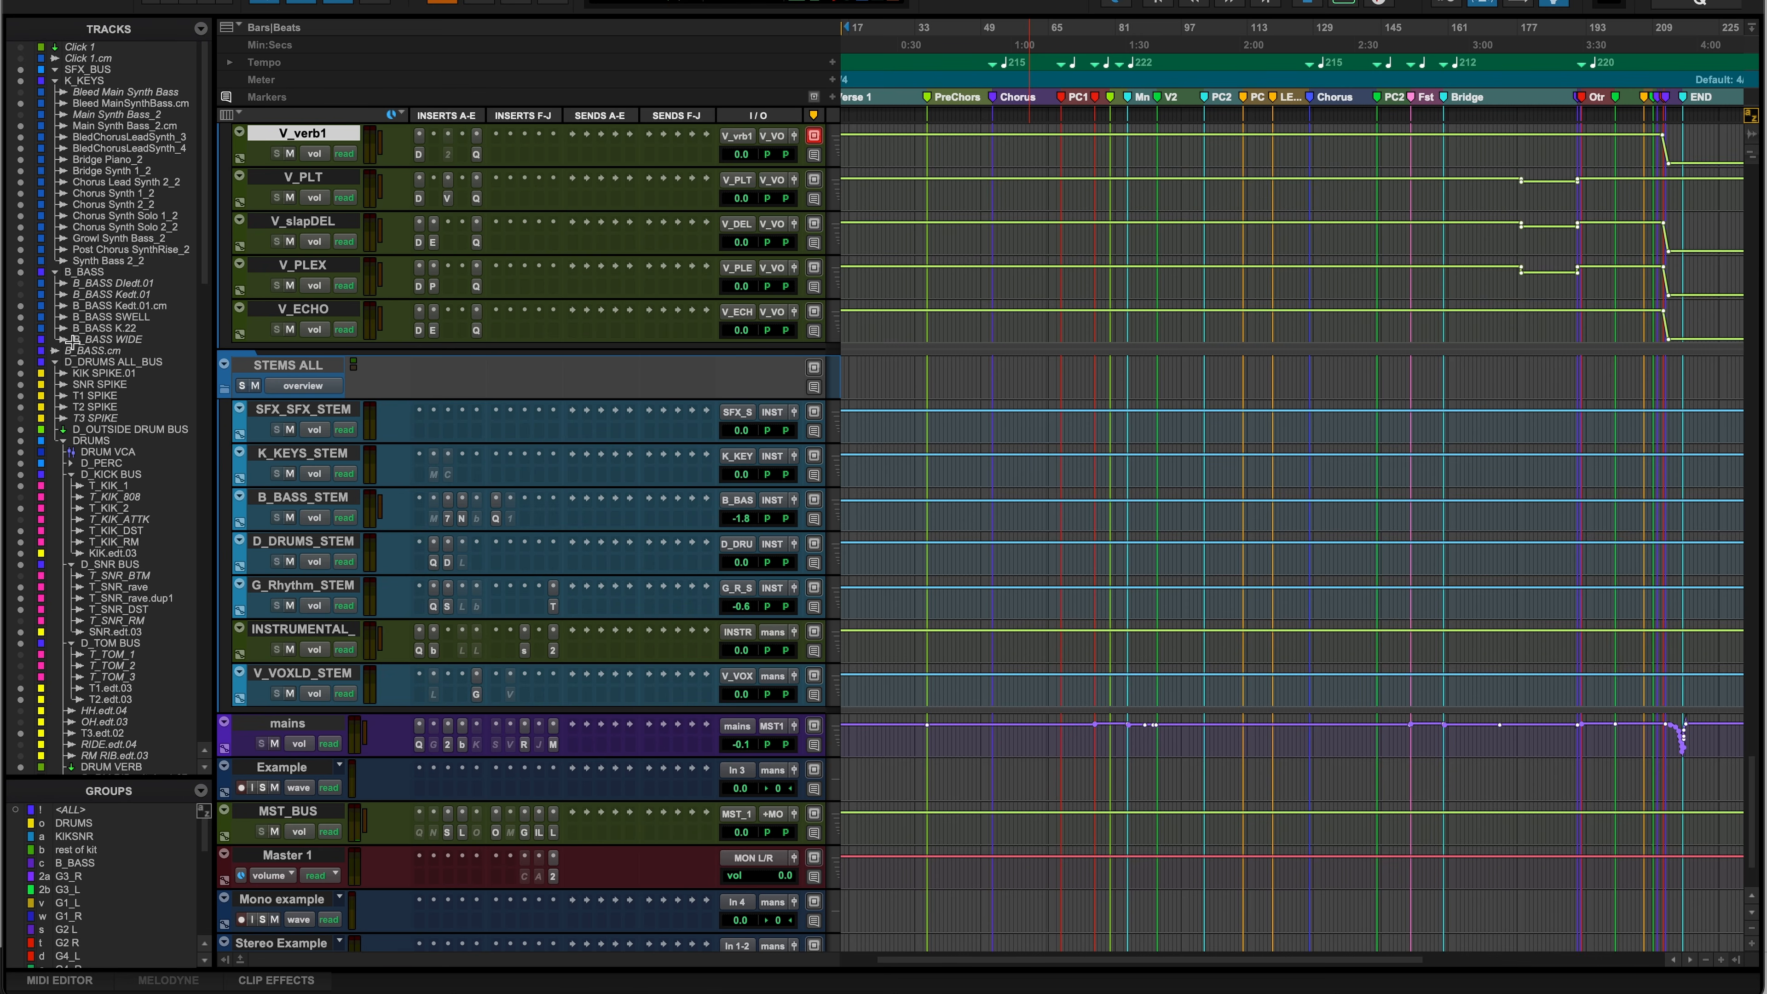
ctrl+shift+click(113, 362)
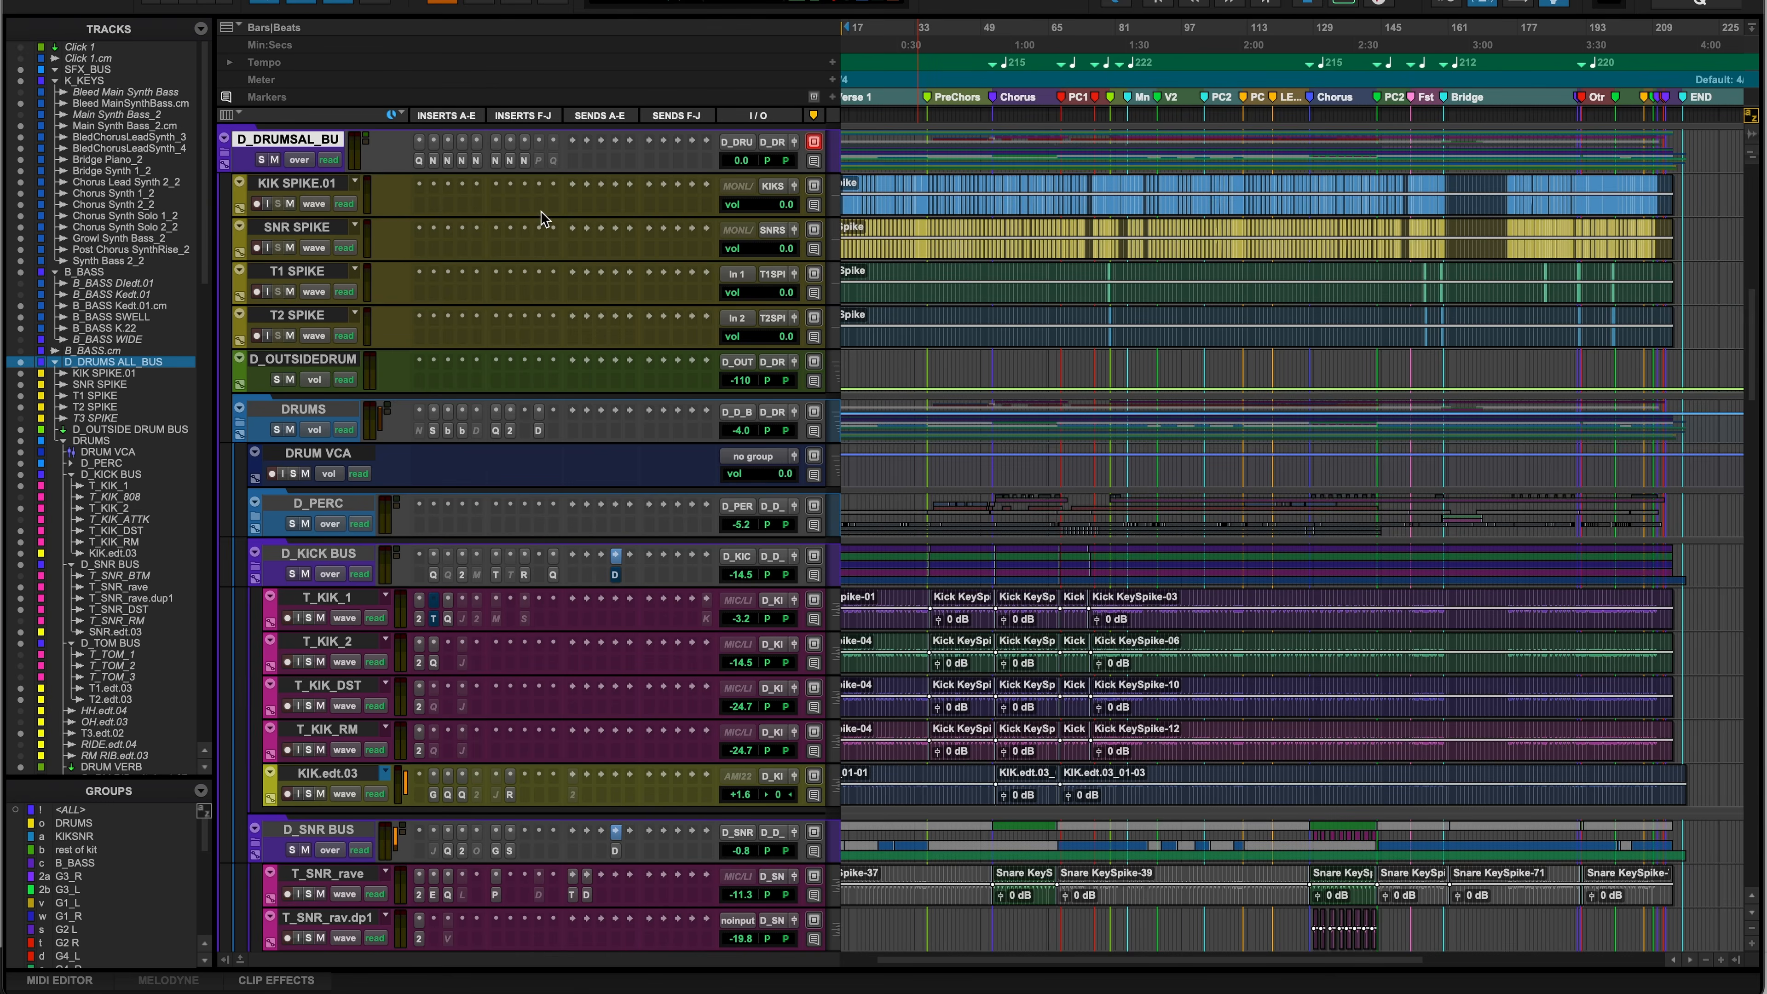
scroll(492, 424, down, 15)
scroll(492, 424, up, 20)
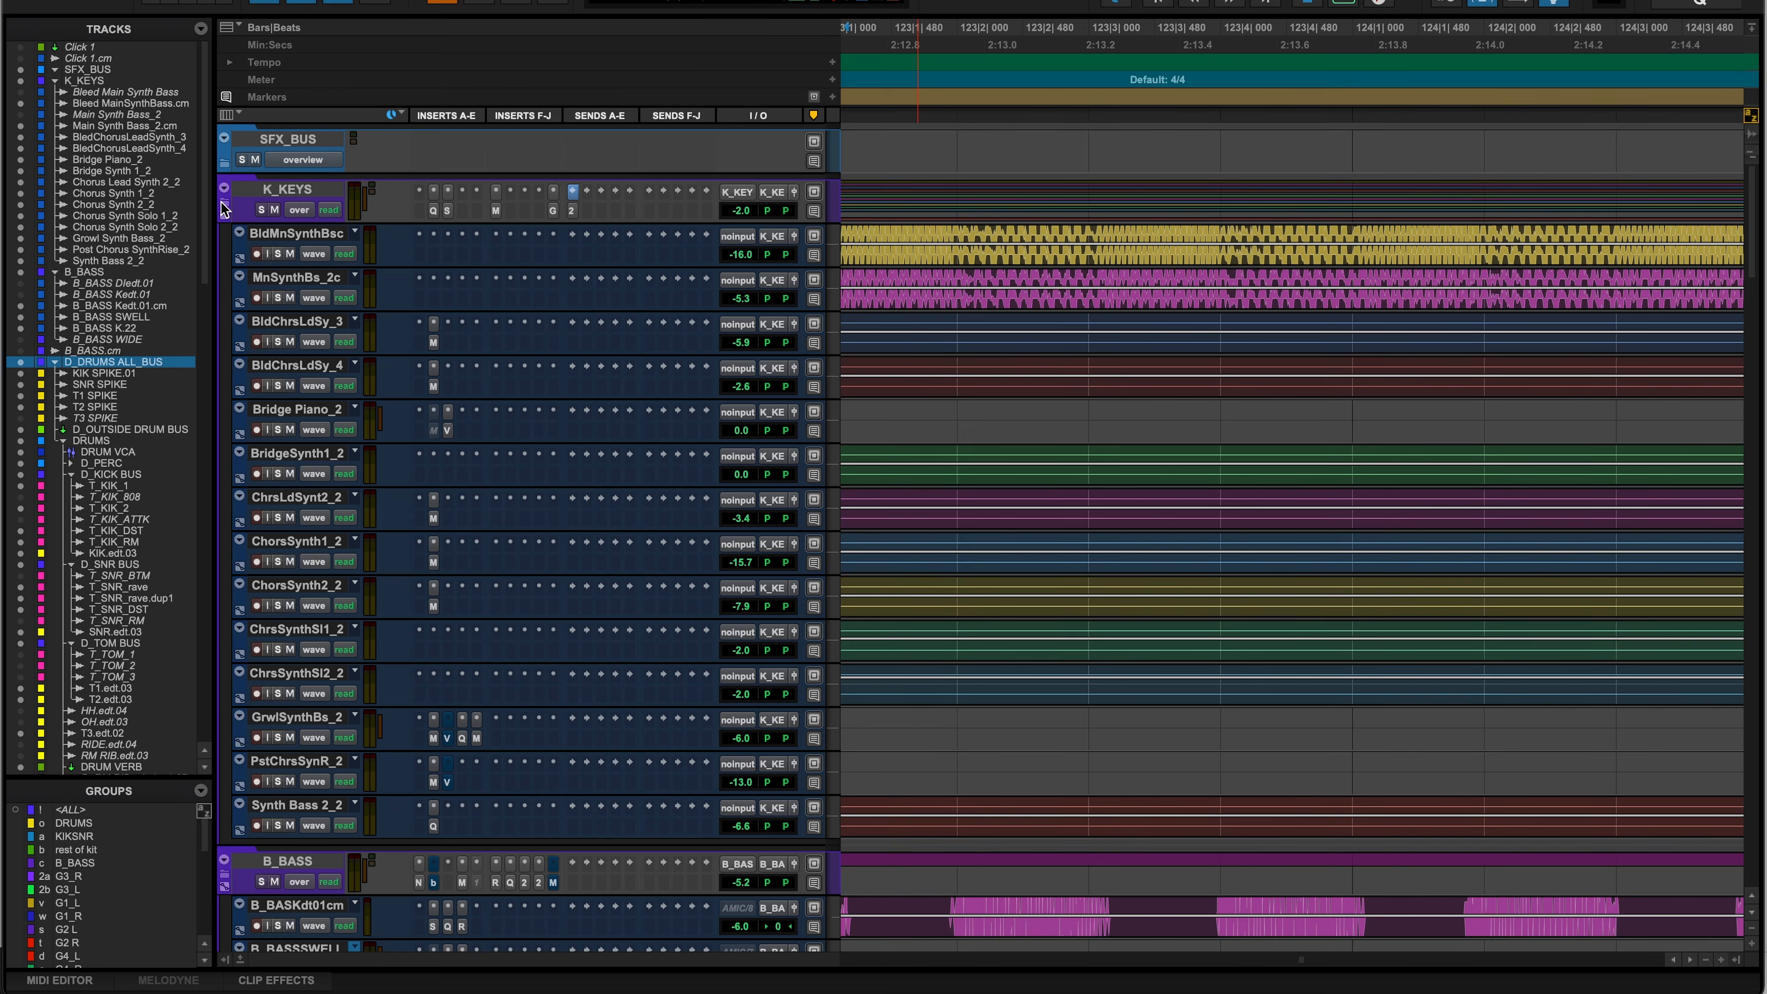
- Collapse every folder at once, then toggle K_KEYS open and closed with its folder button and Shift+F
alt+click(224, 209)
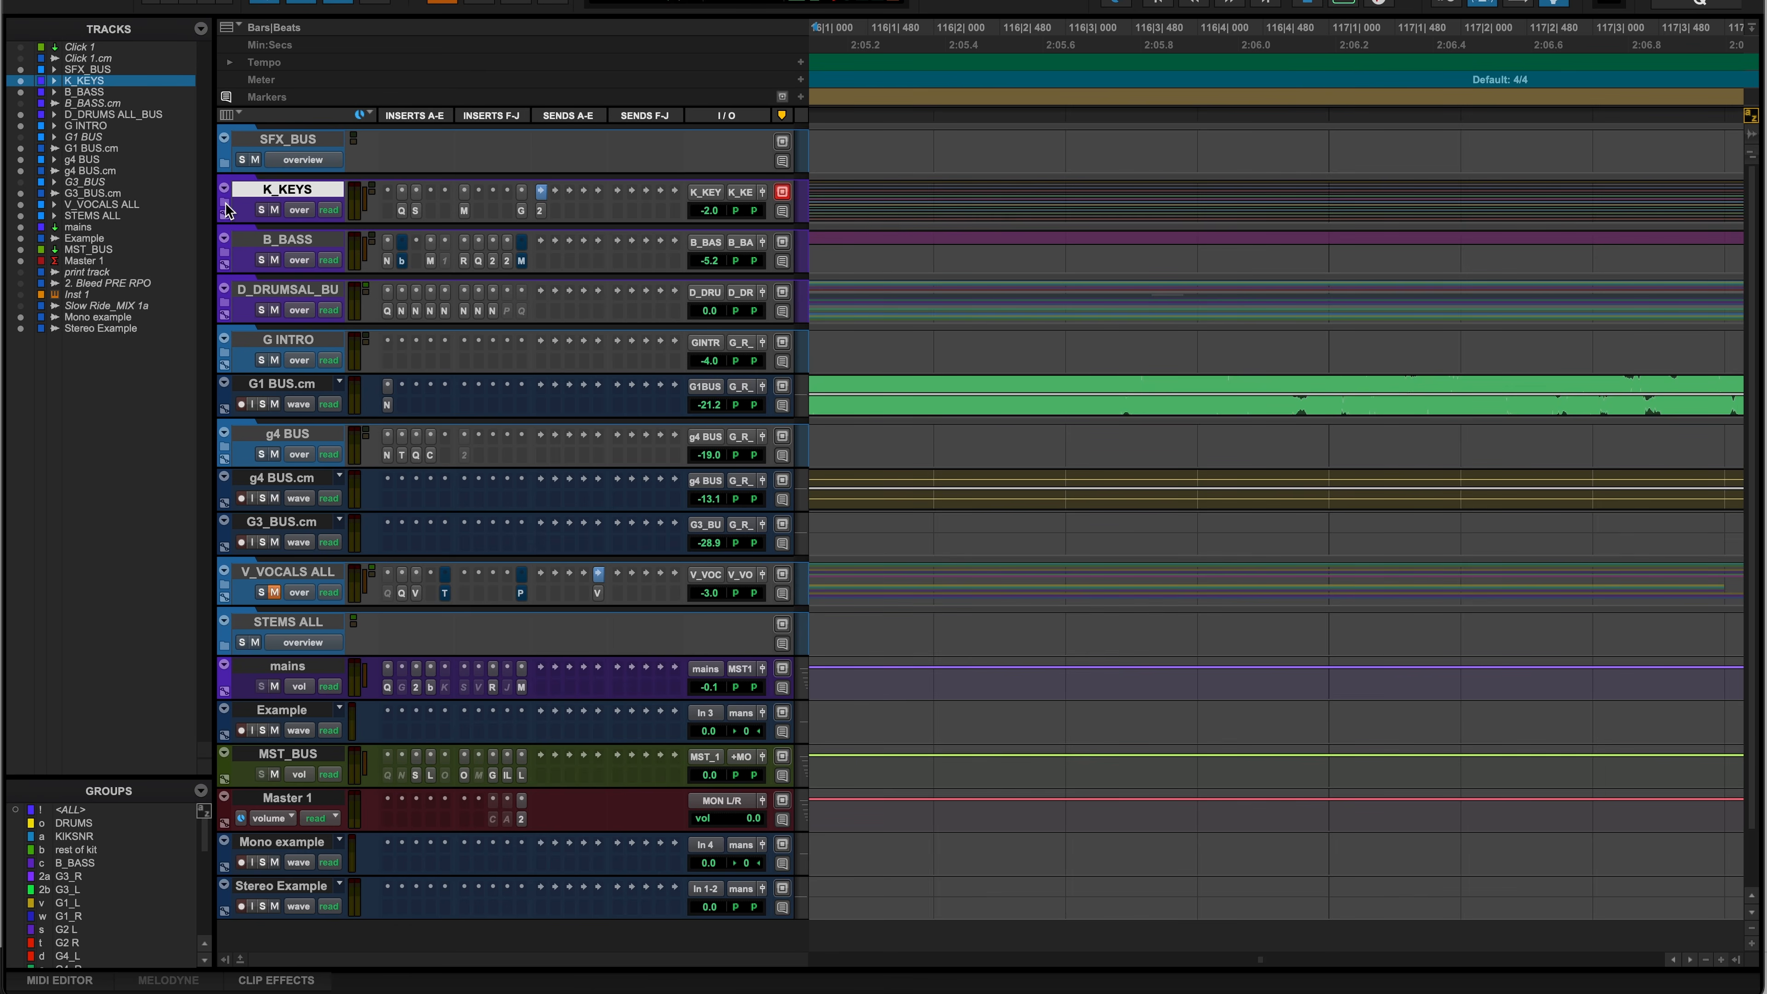
click(228, 207)
click(227, 207)
key(shift+f)
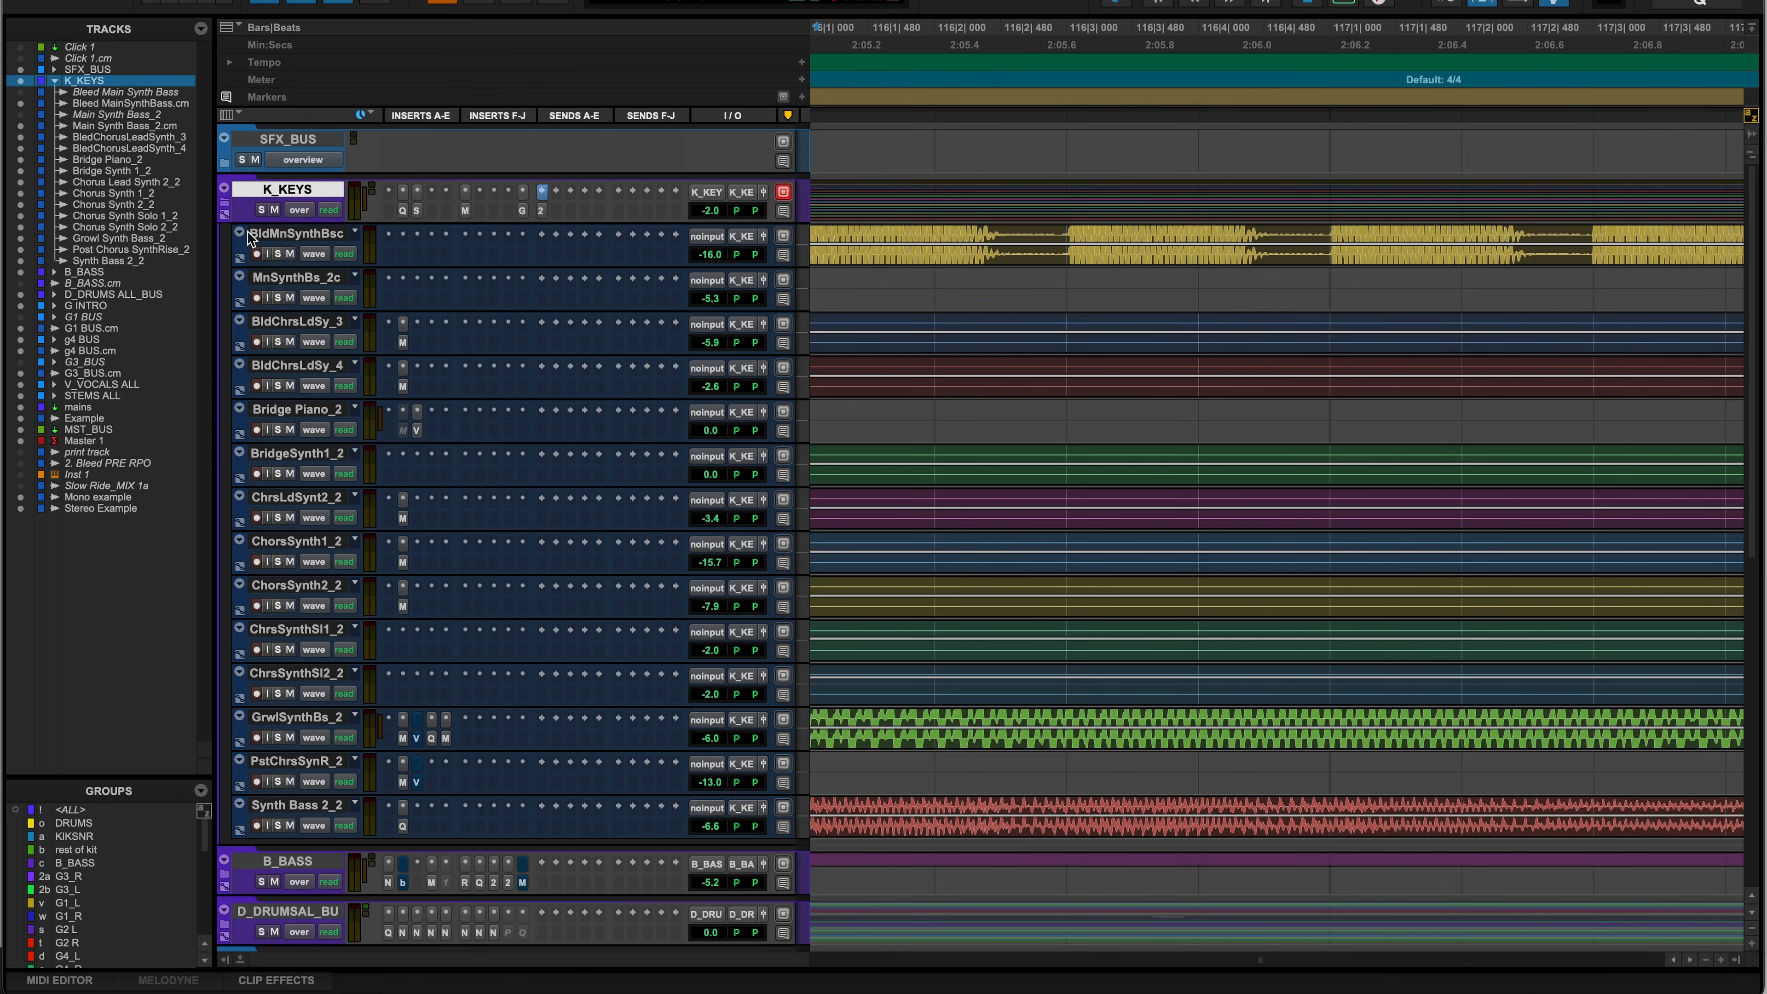
key(shift+f)
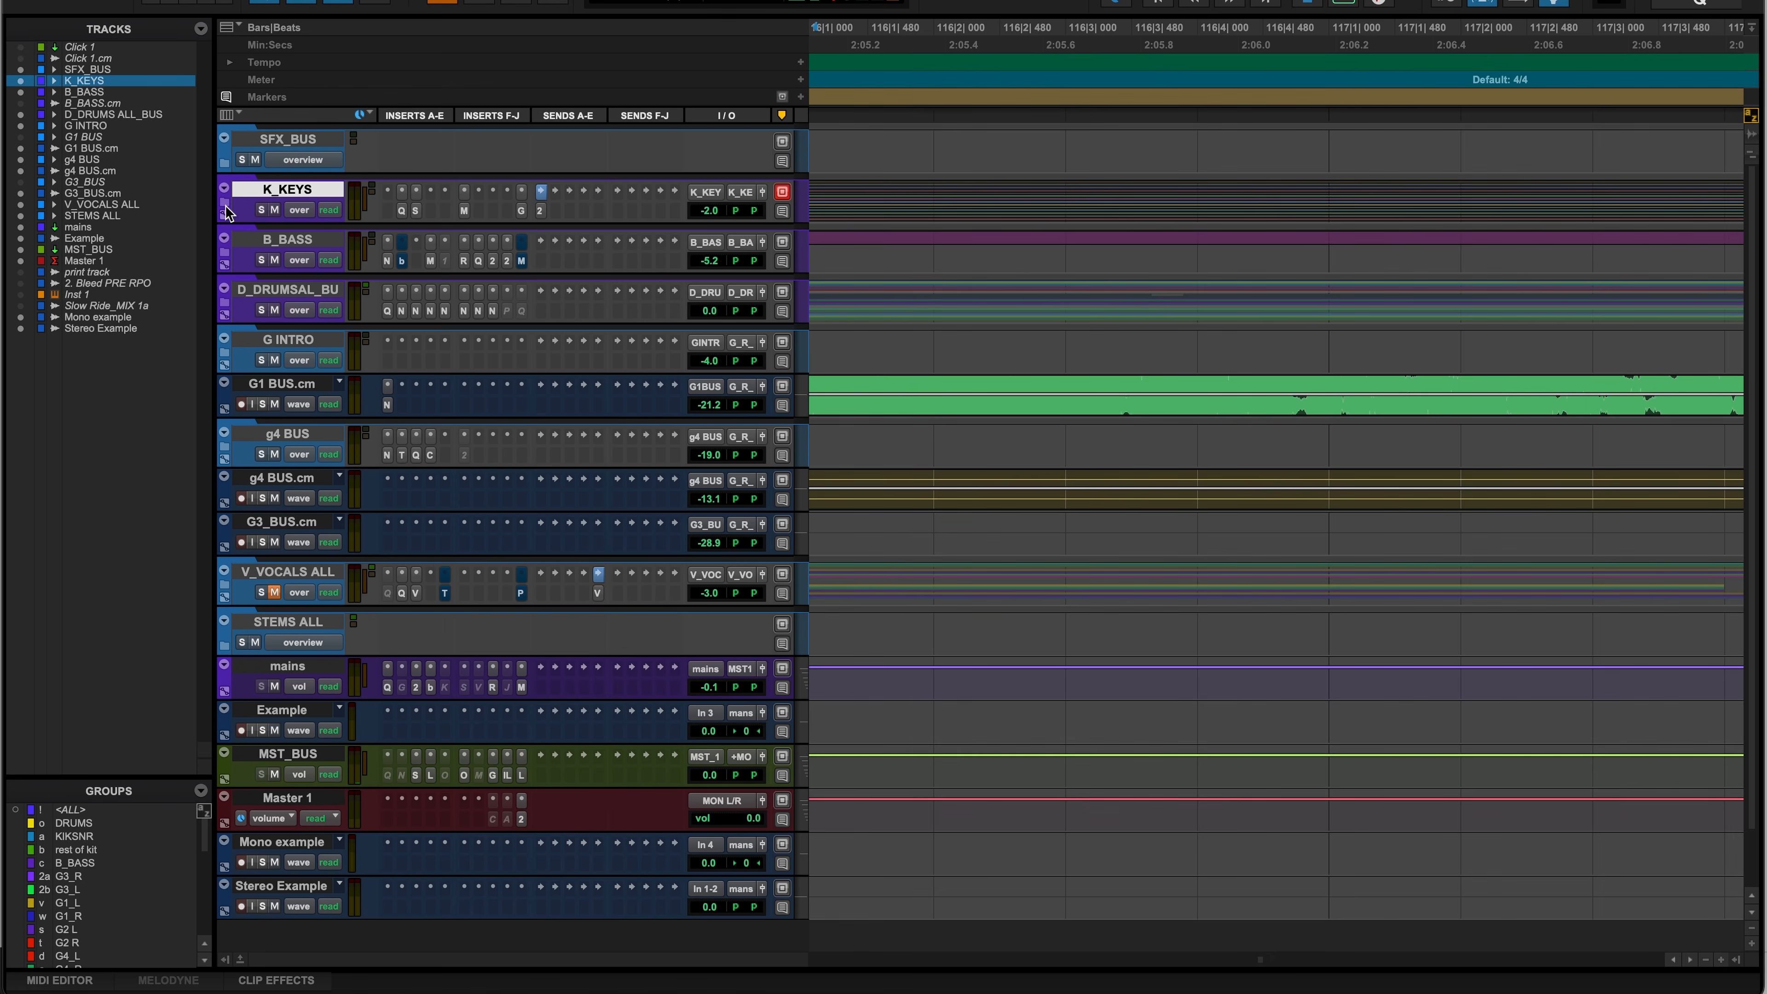
click(226, 207)
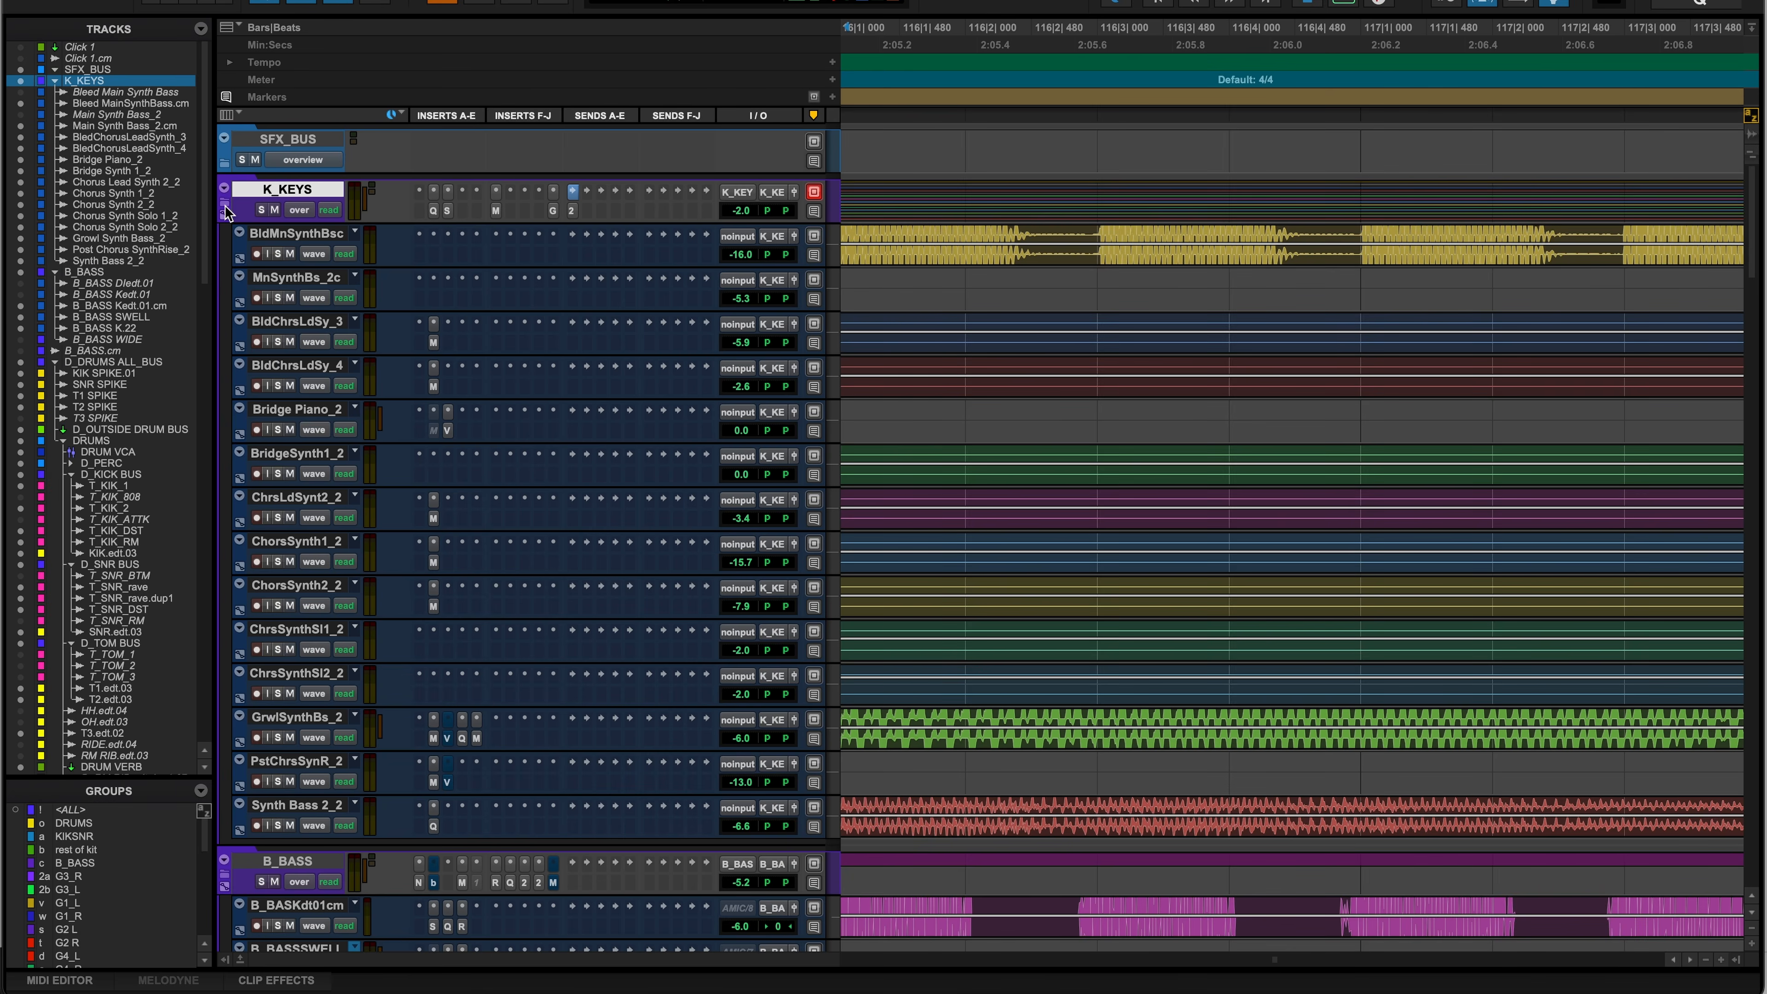
click(225, 205)
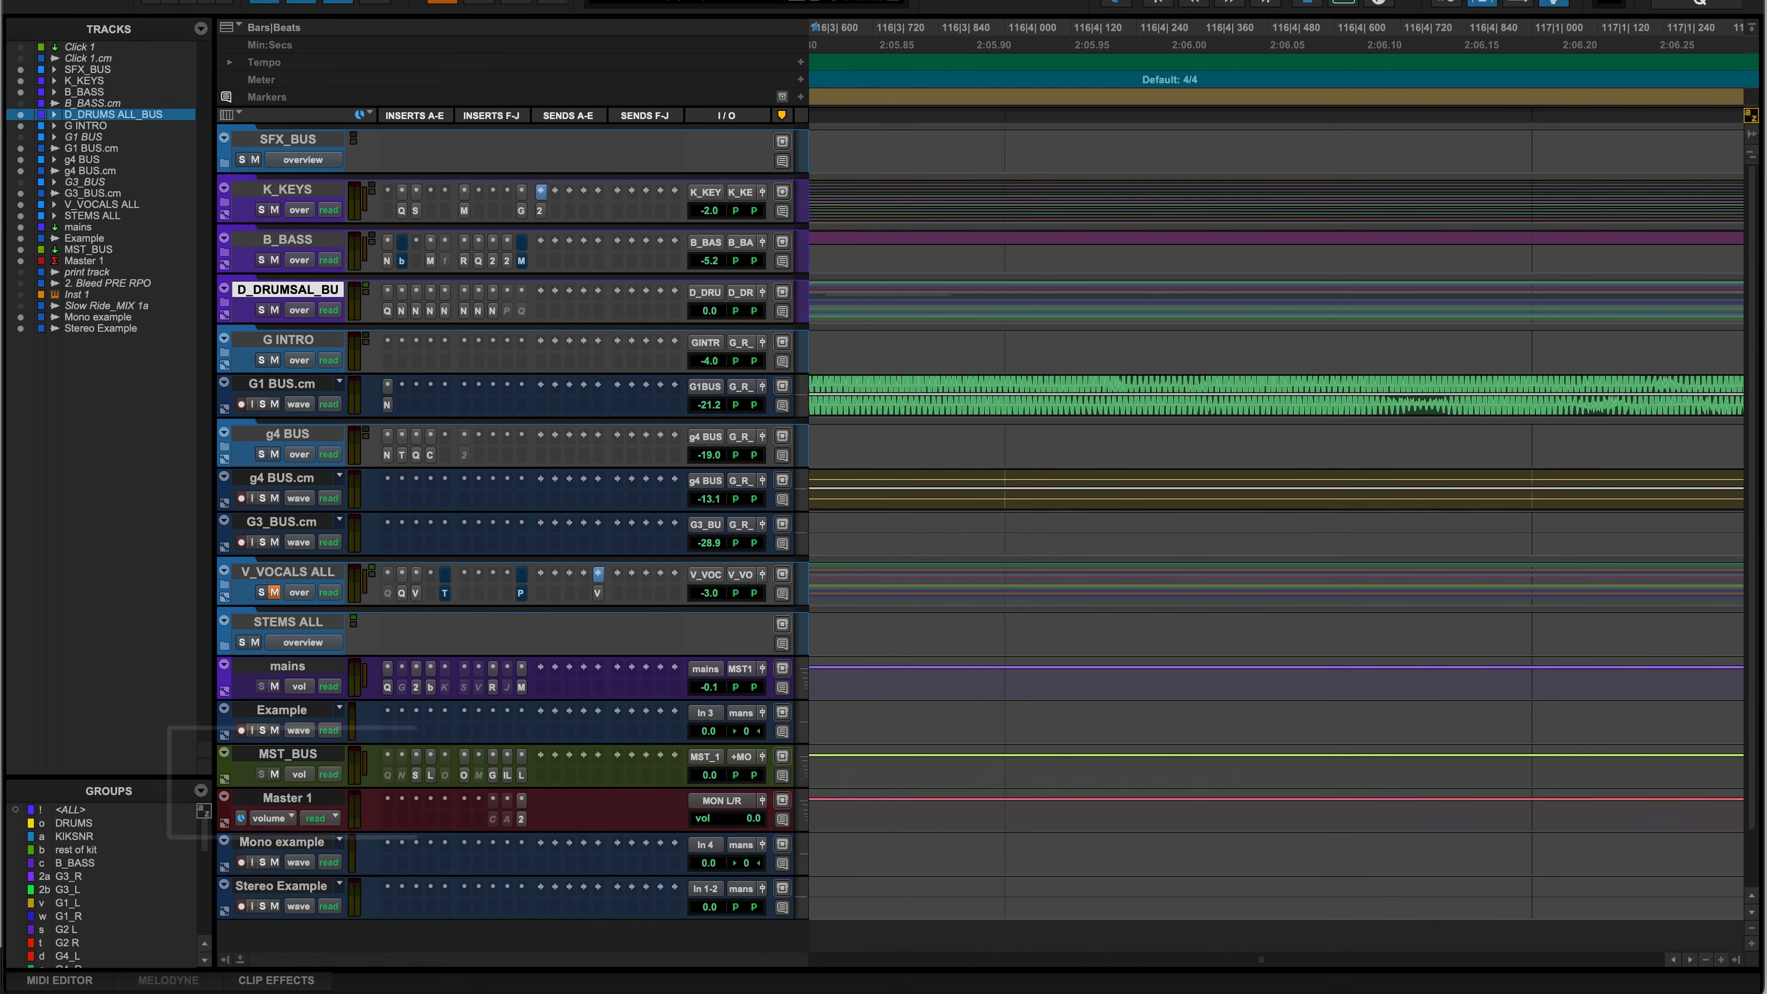
- Search tracks for 'mast' and jump to the Master 1 track
key(shift+ctrl+s)
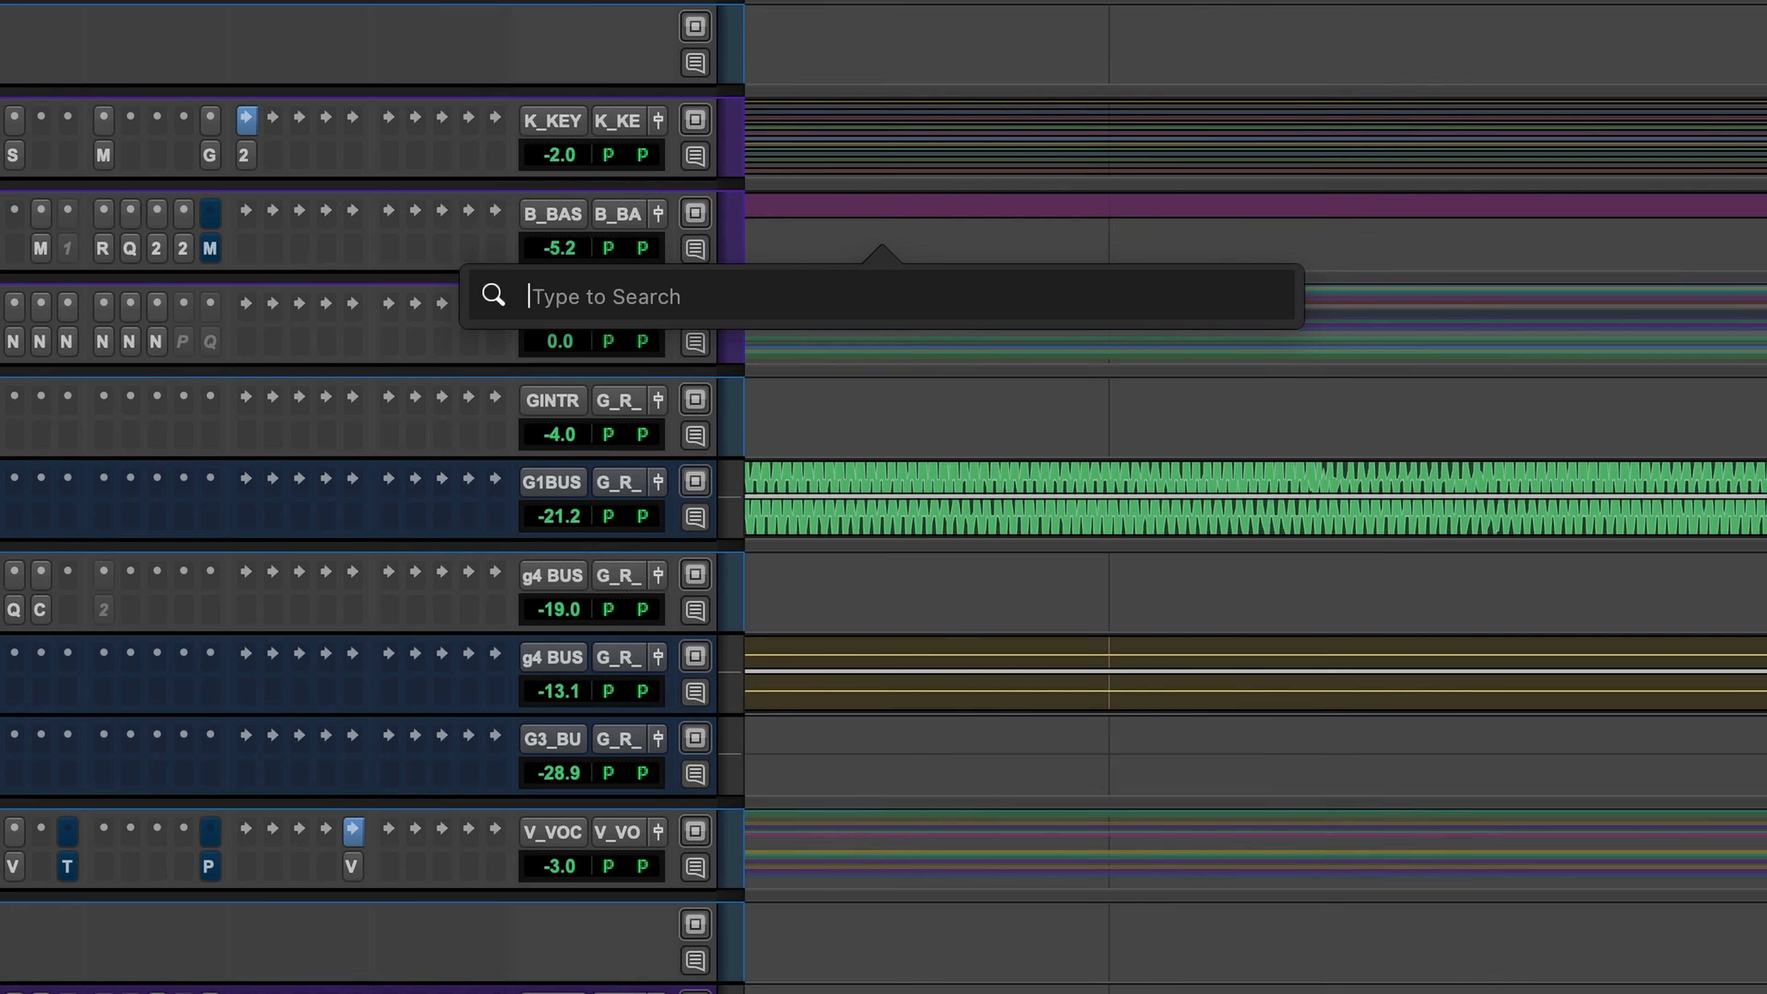
text(mast)
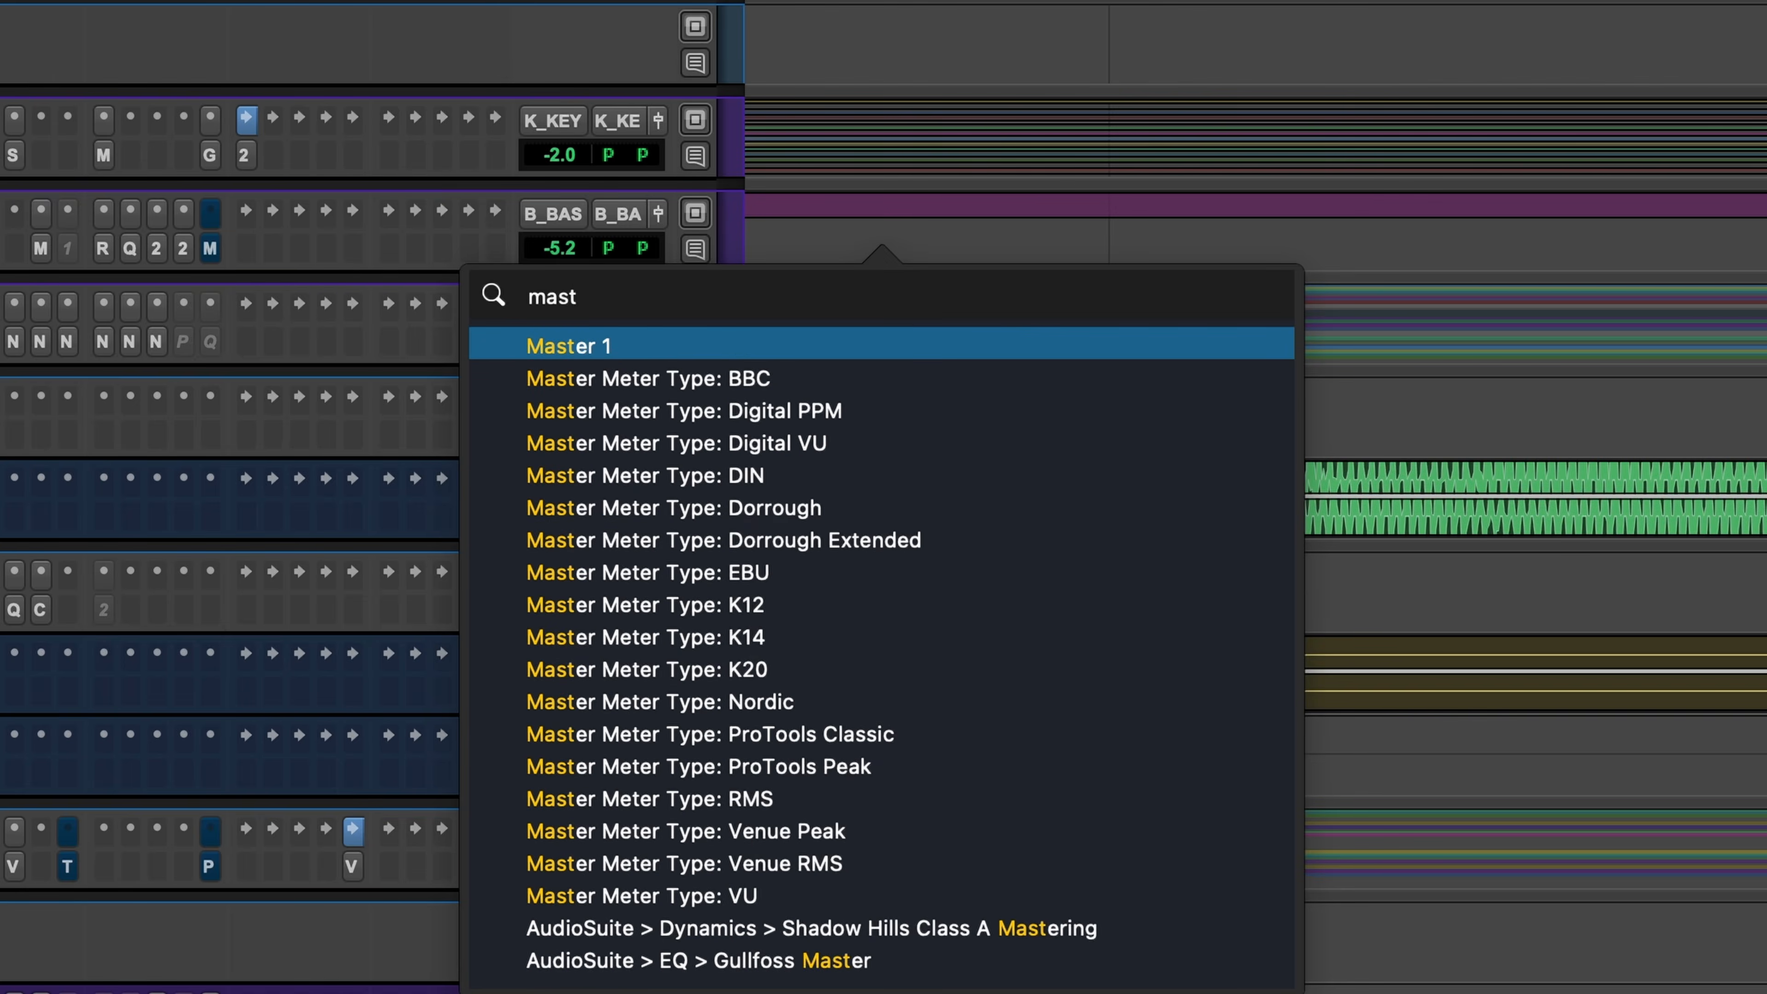
key(Return)
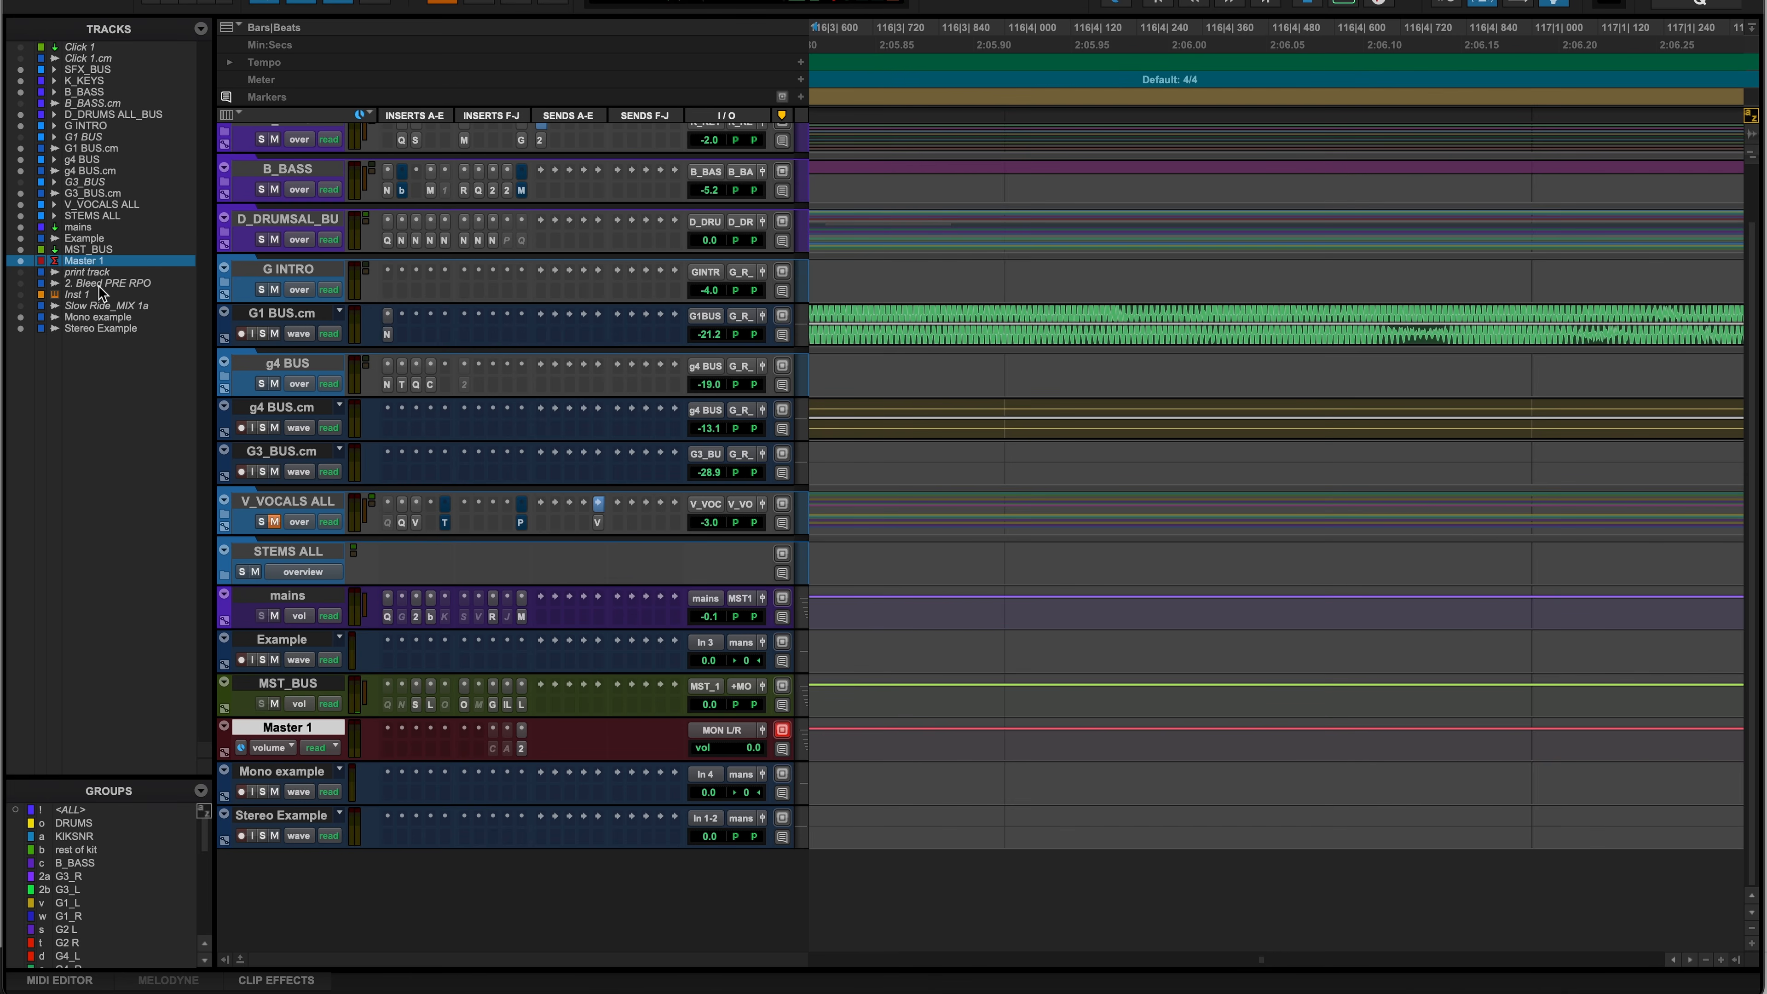
- Dismiss the memory location prompt, expand V_VOCALS ALL, select LEAD VOCAL, then collapse the folder
key(KP_Enter)
key(Escape)
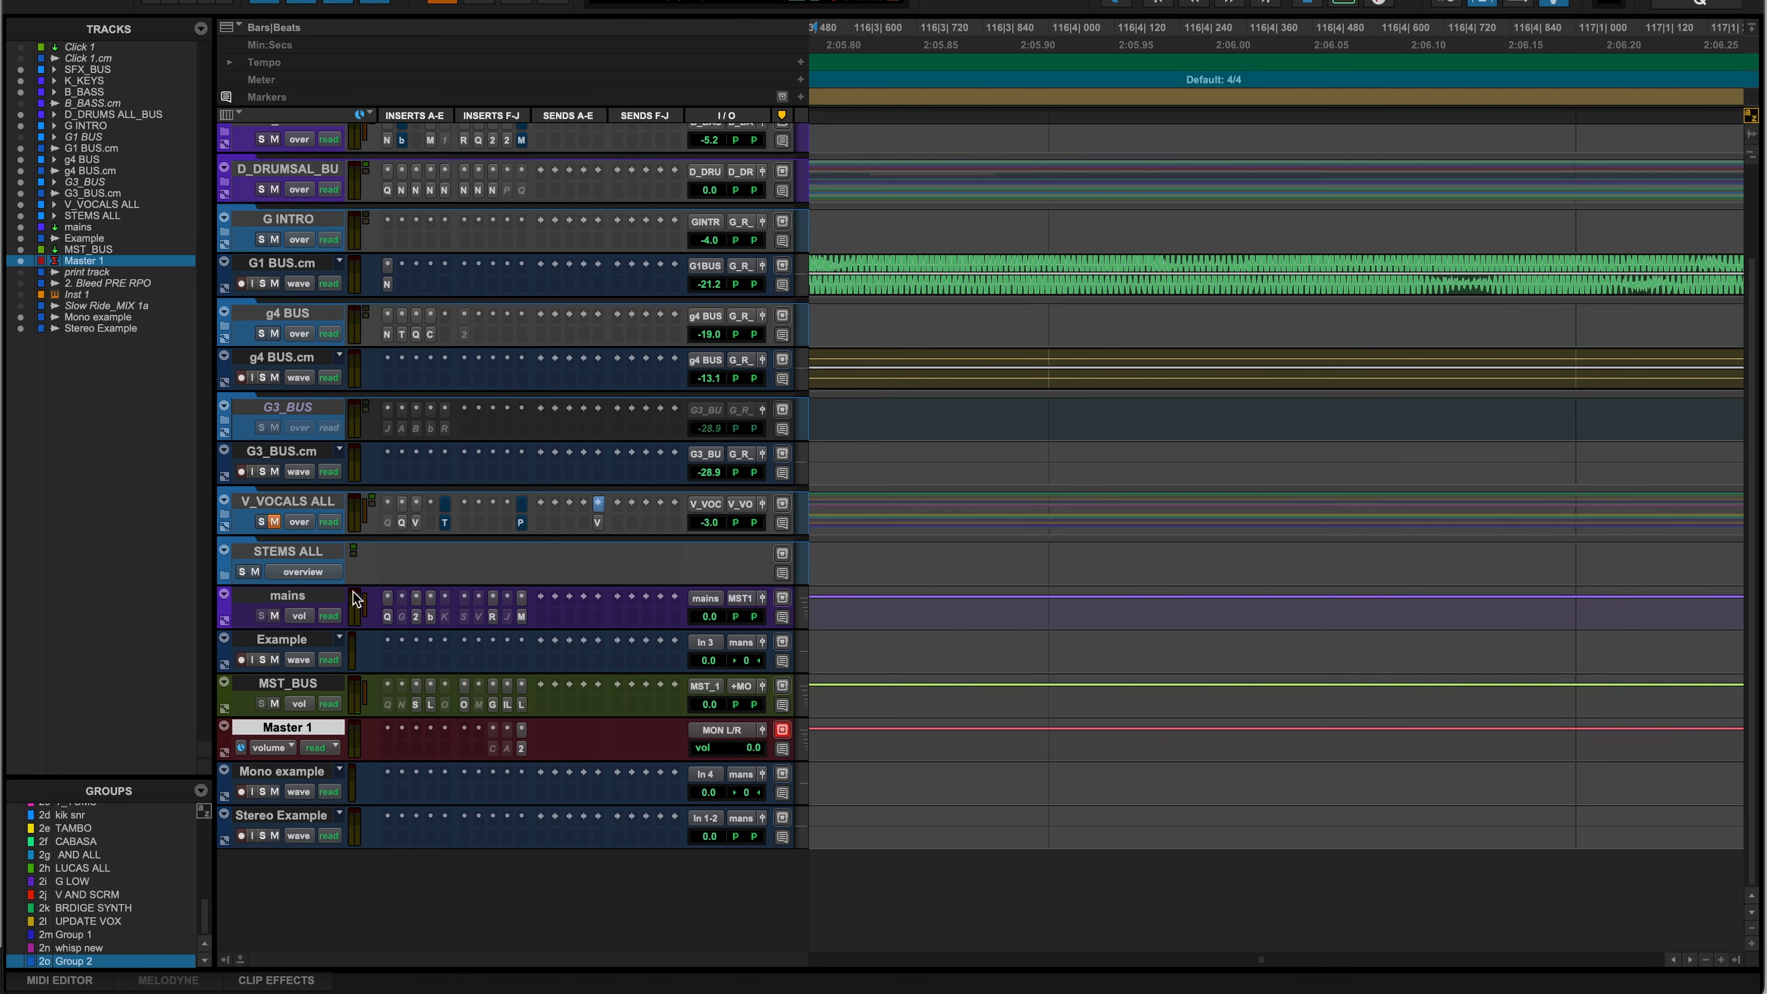
click(230, 515)
click(263, 506)
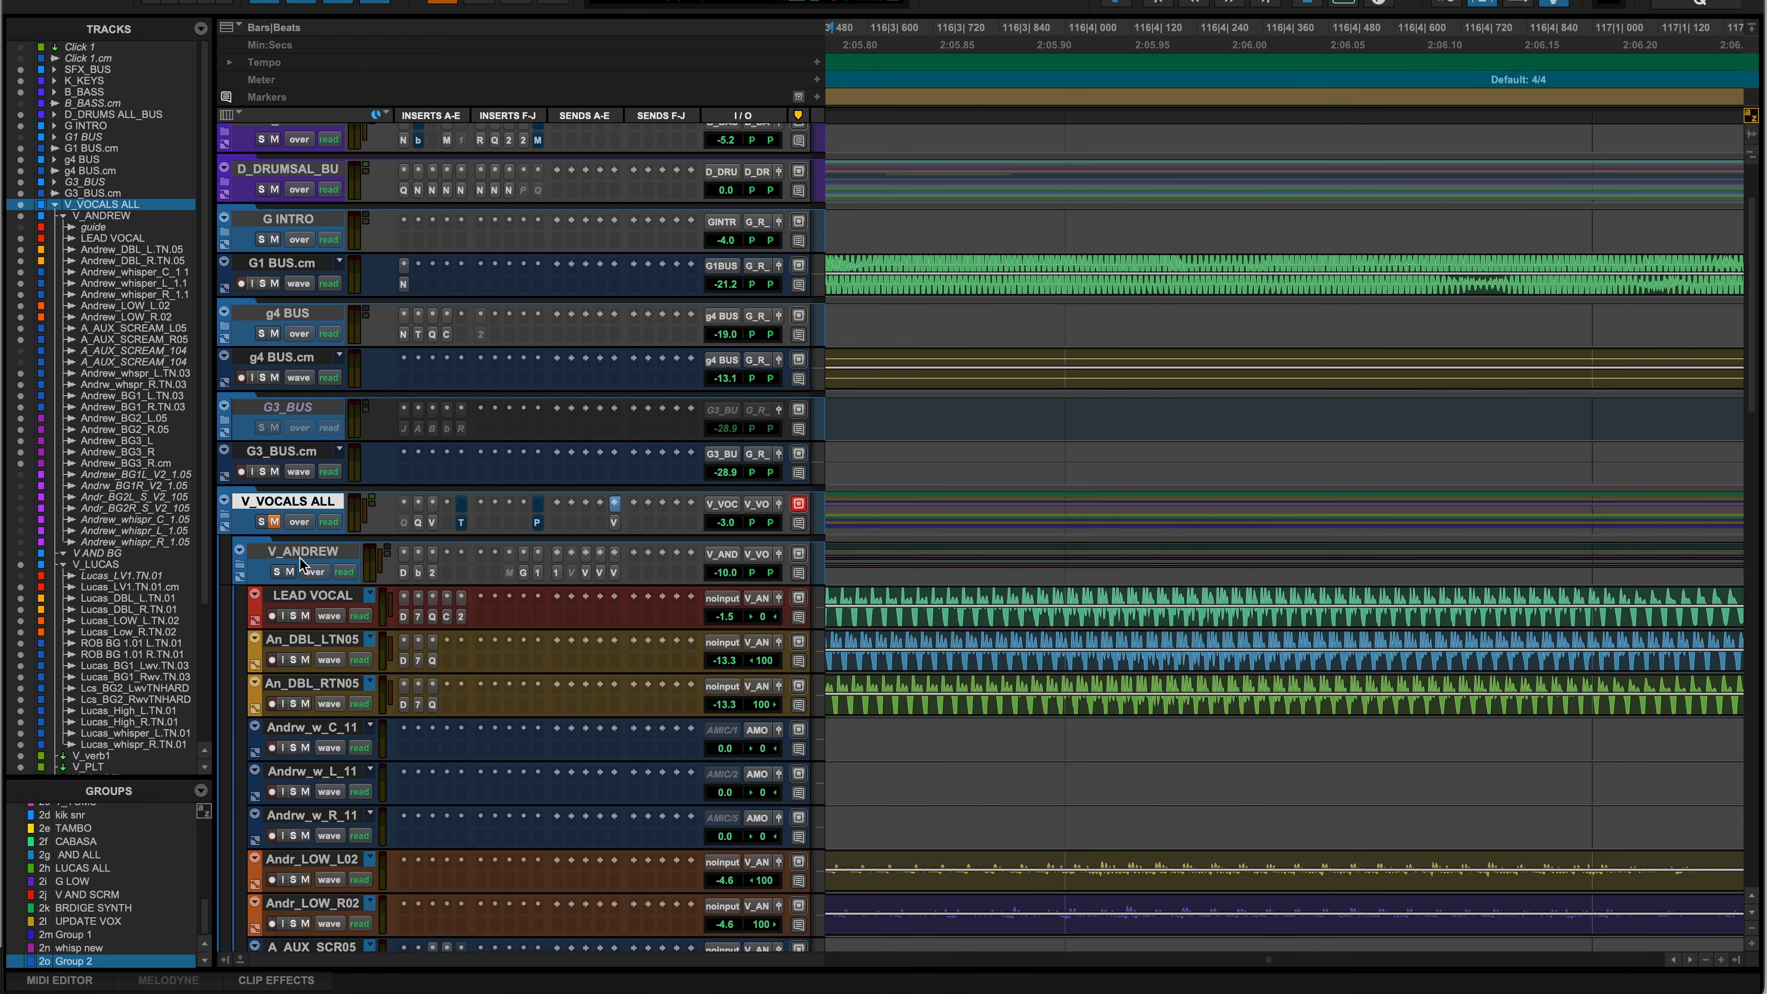
click(305, 597)
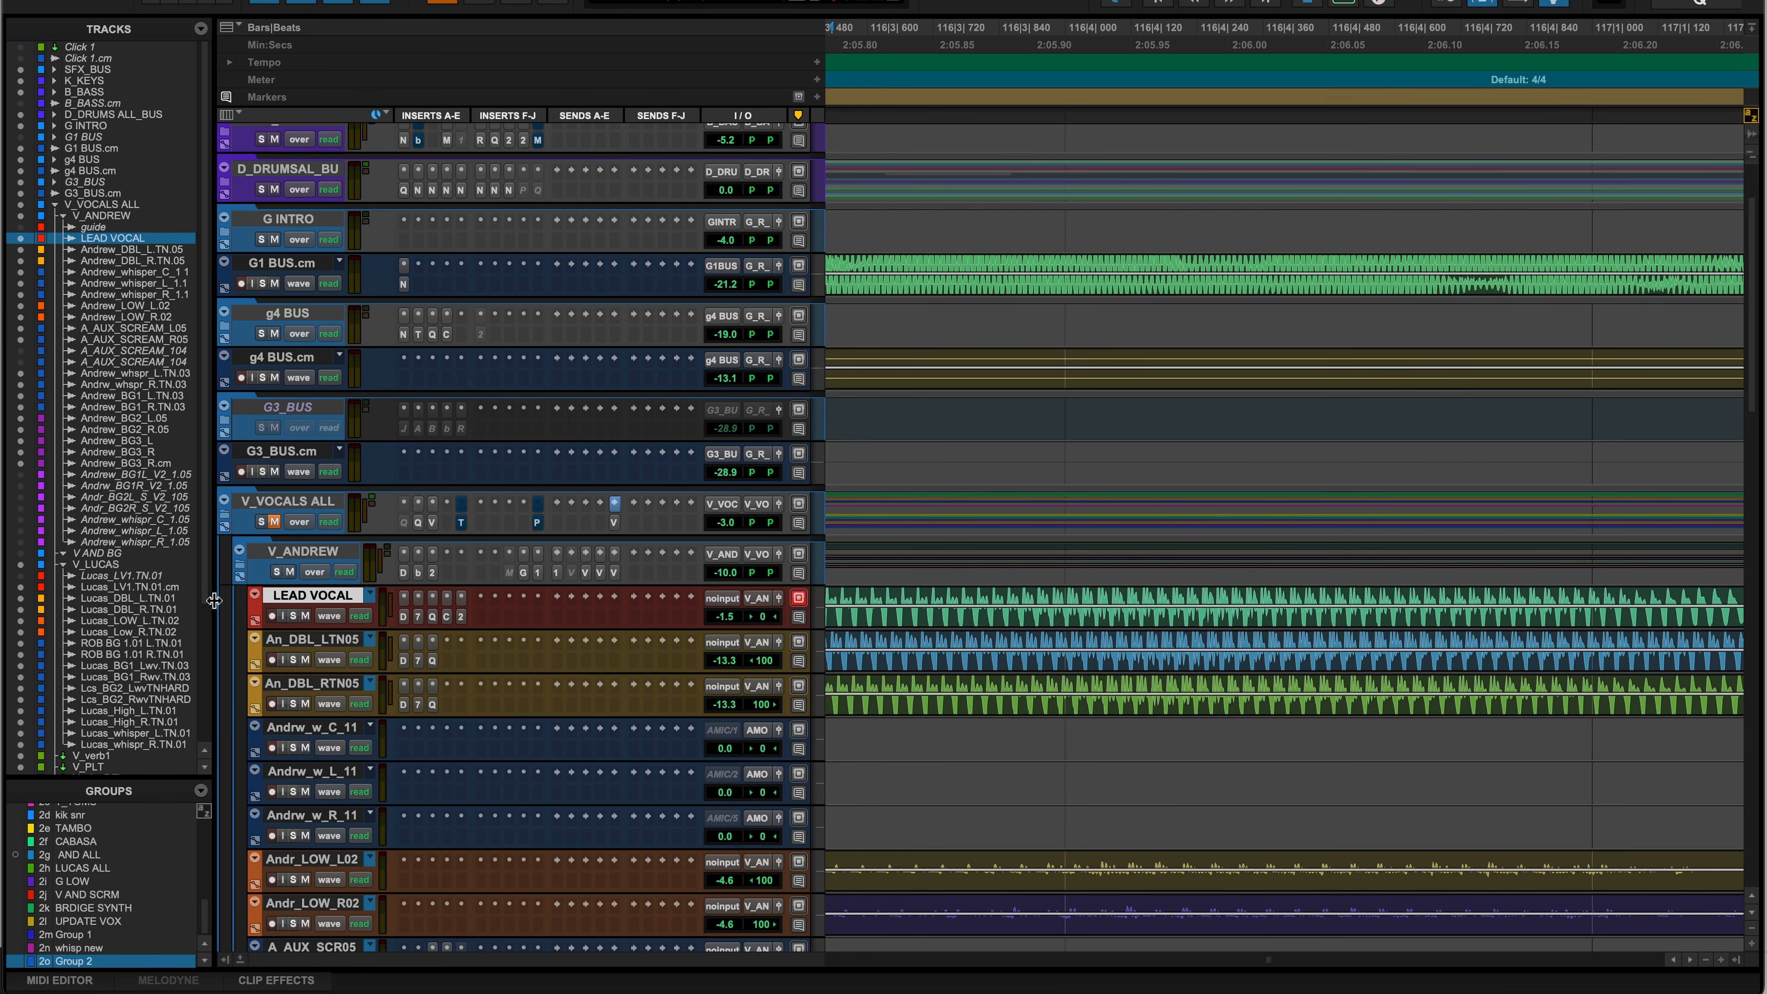
click(230, 525)
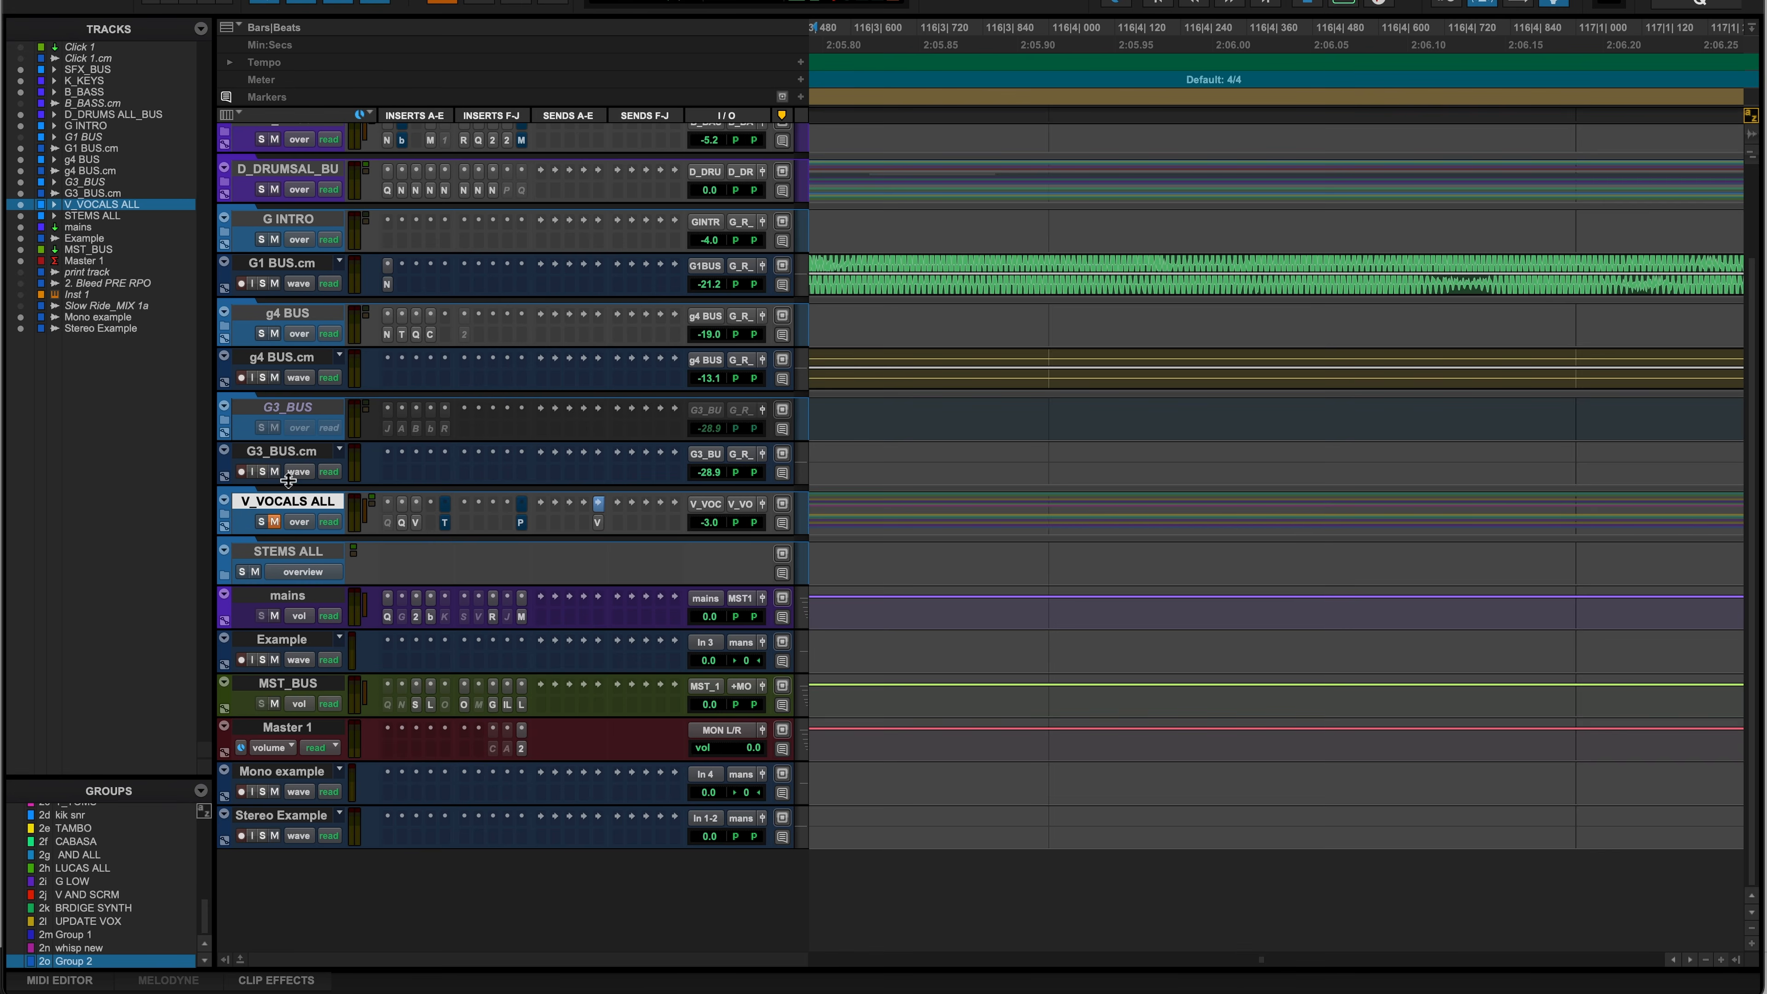
scroll(310, 475, up, 3)
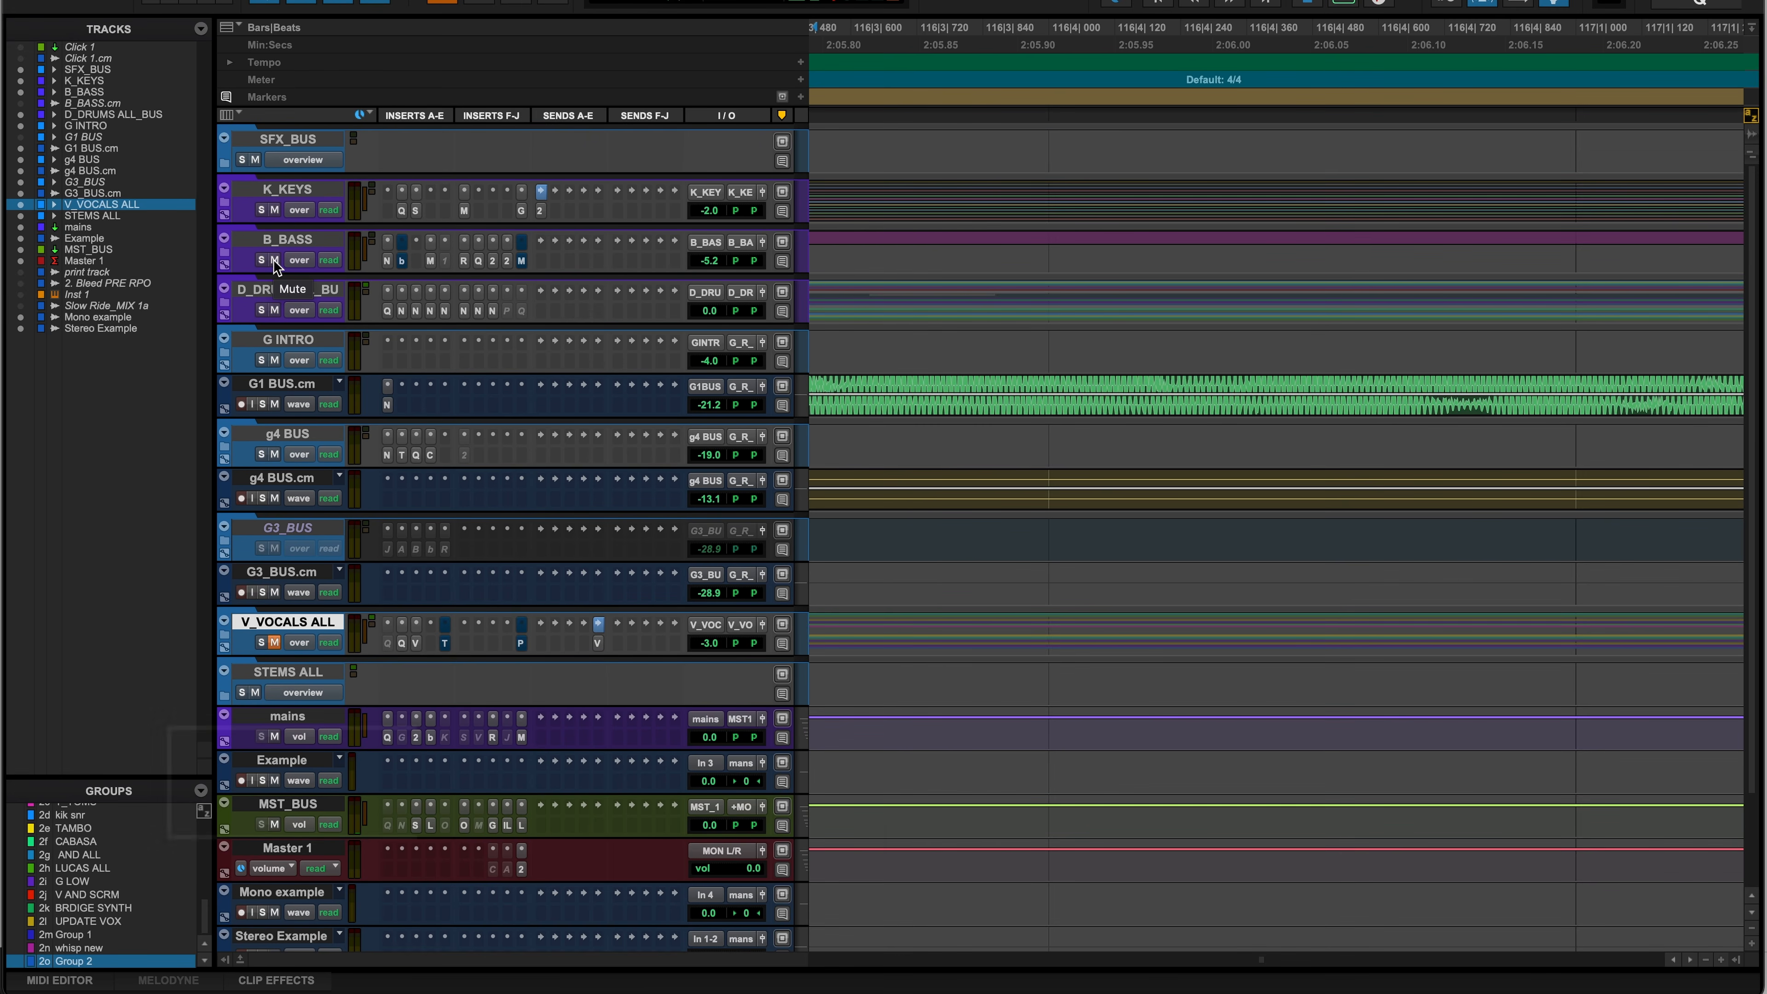
- Search tracks for 'Lead' to jump to LEAD VOCAL inside the expanded V_VOCALS ALL folder
key(ctrl+shift+s)
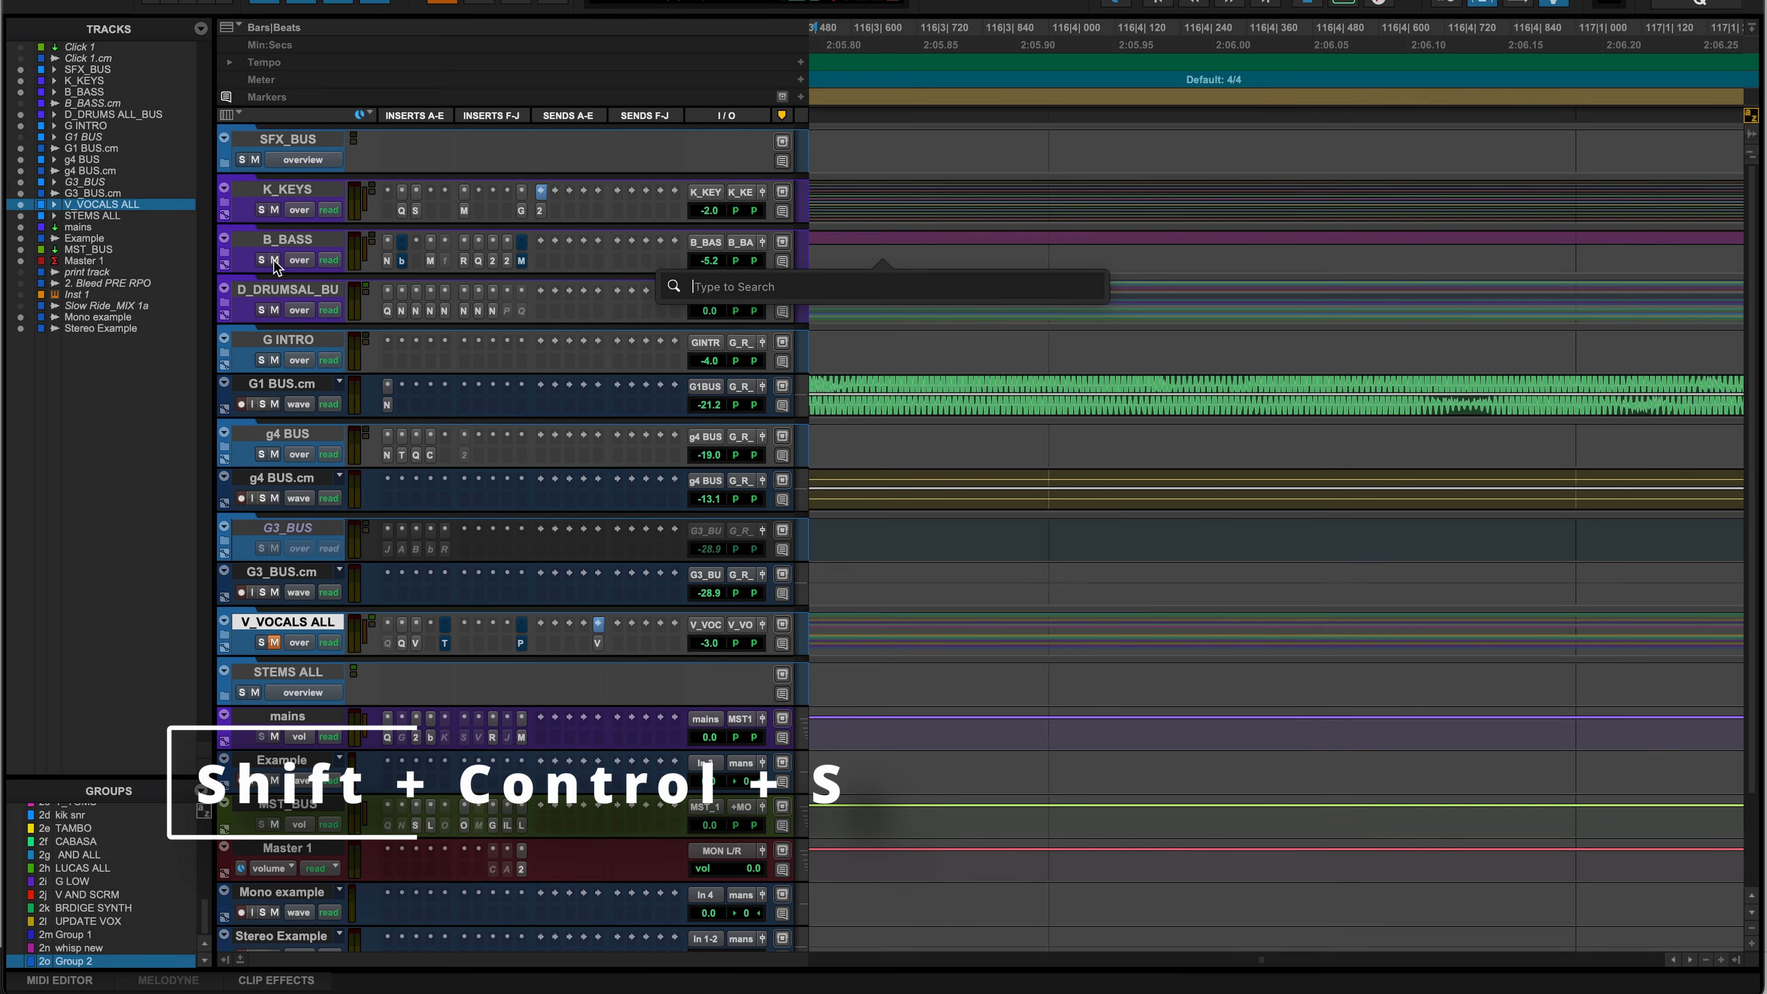
text(Lead)
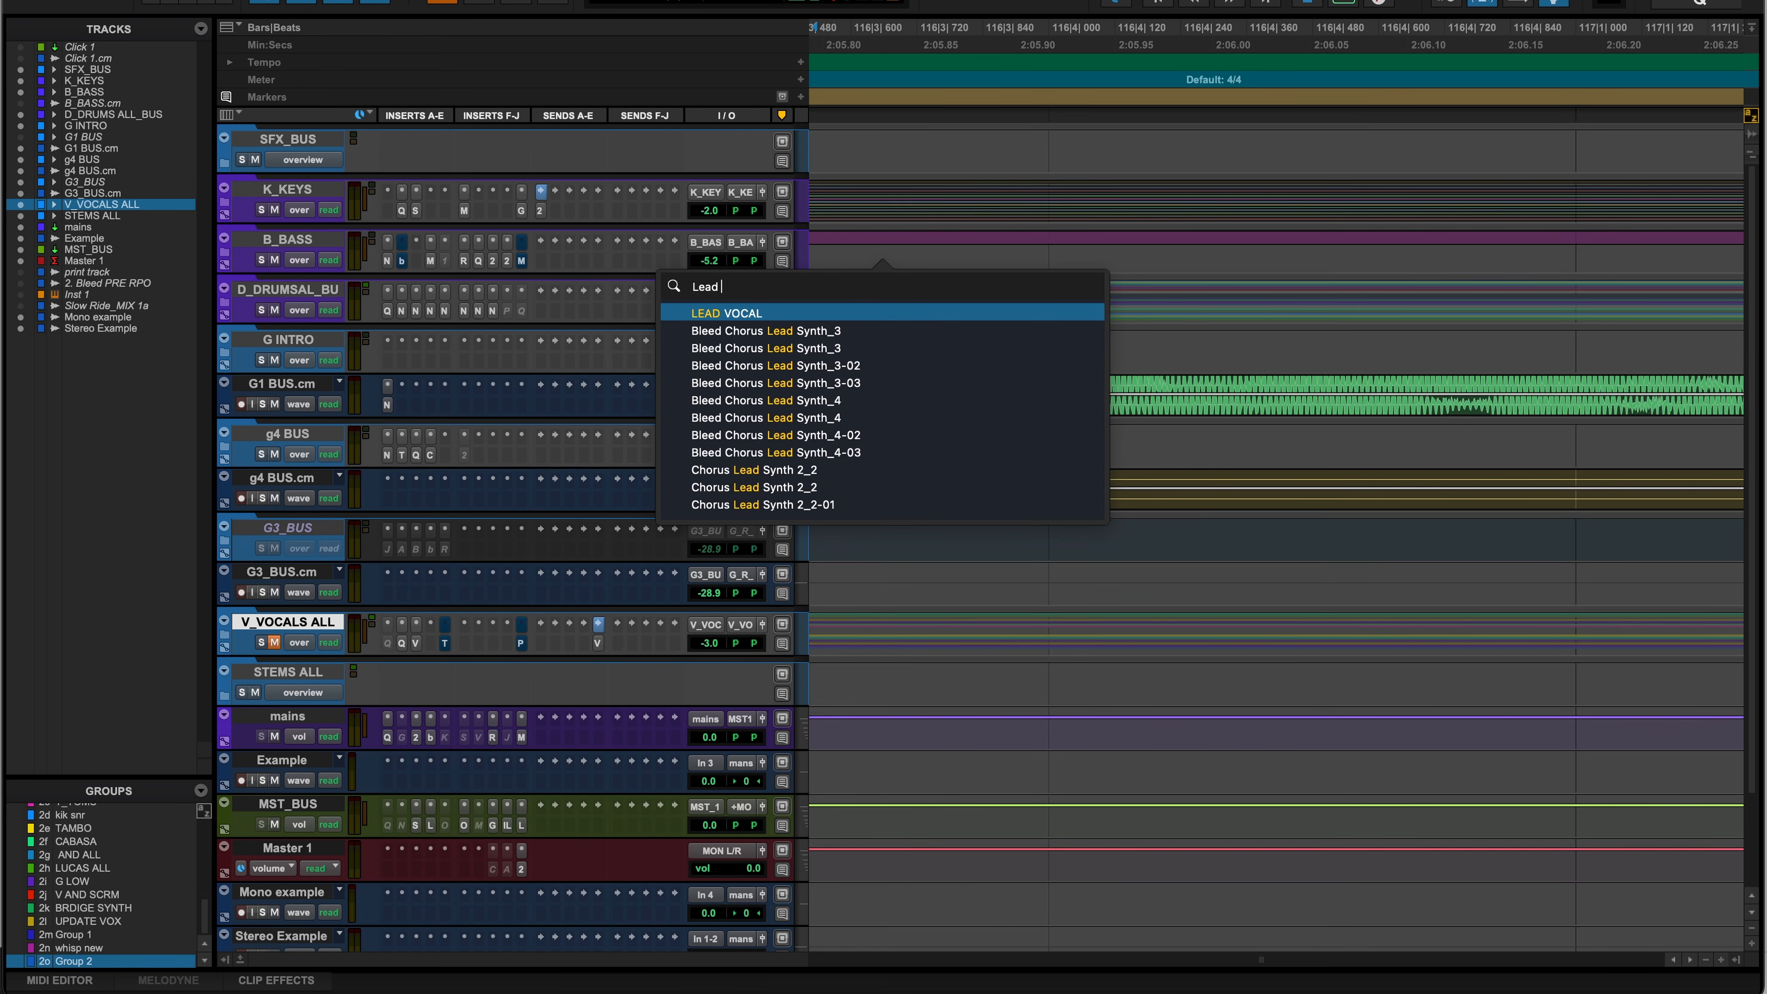
key(Return)
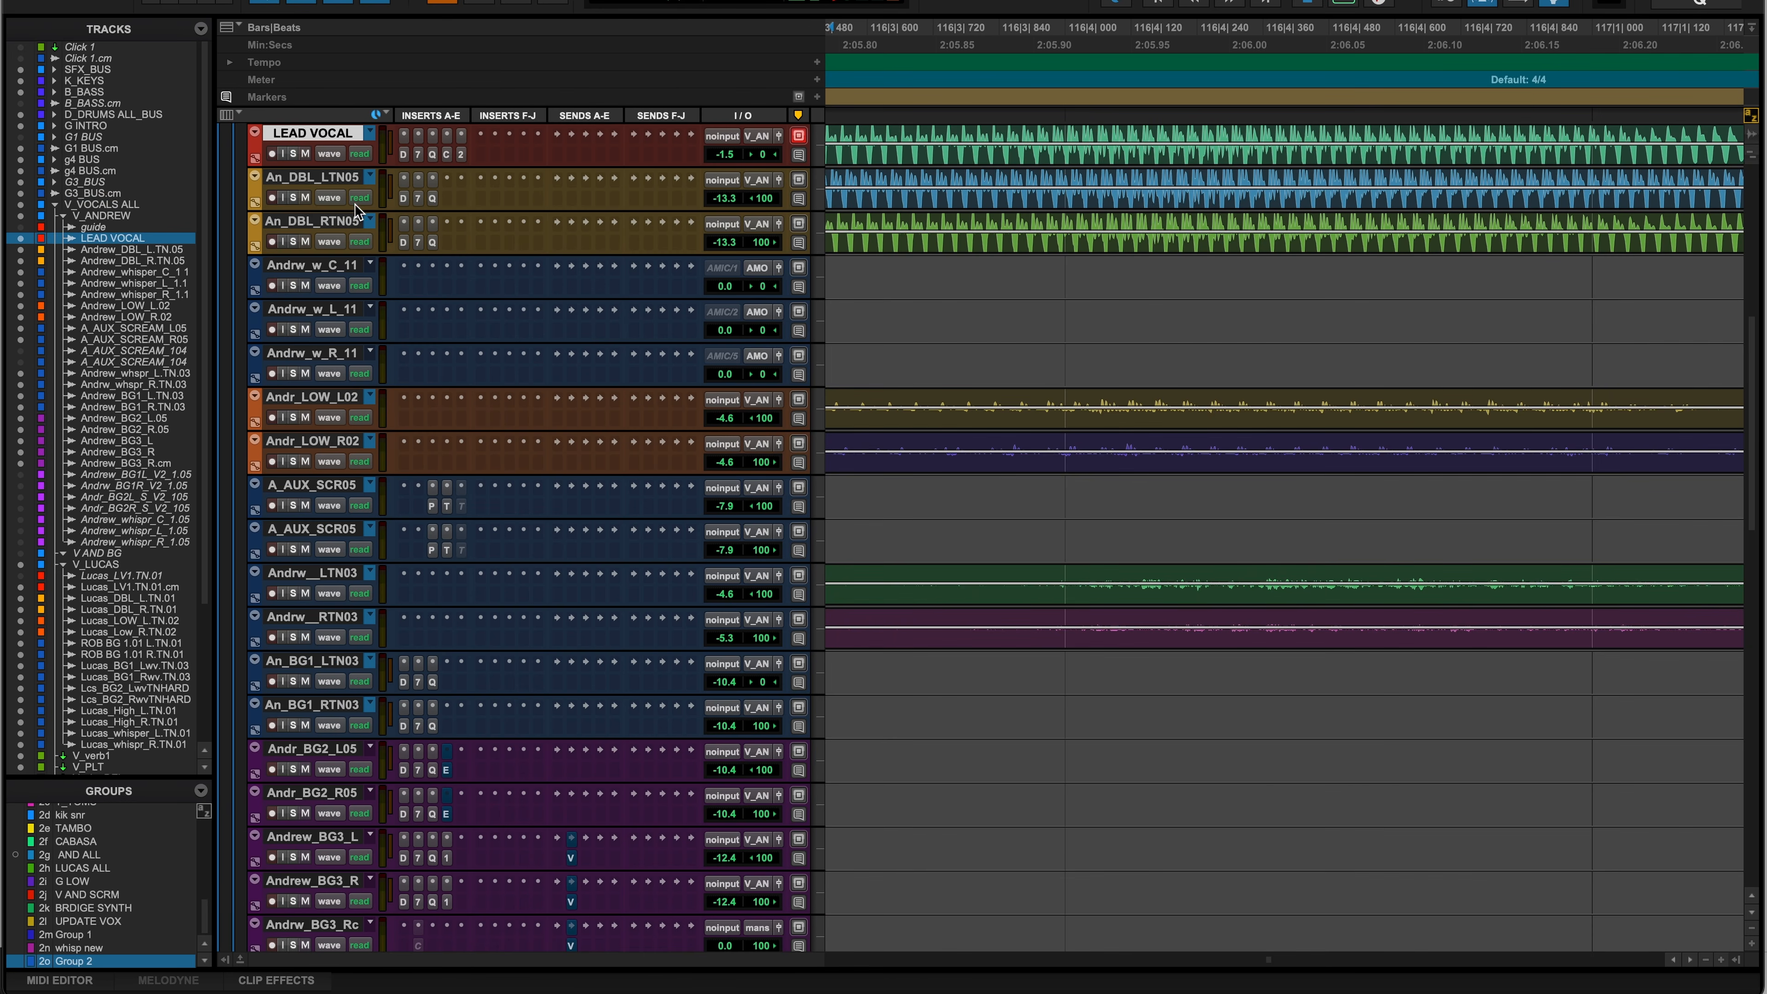
scroll(356, 210, up, 2)
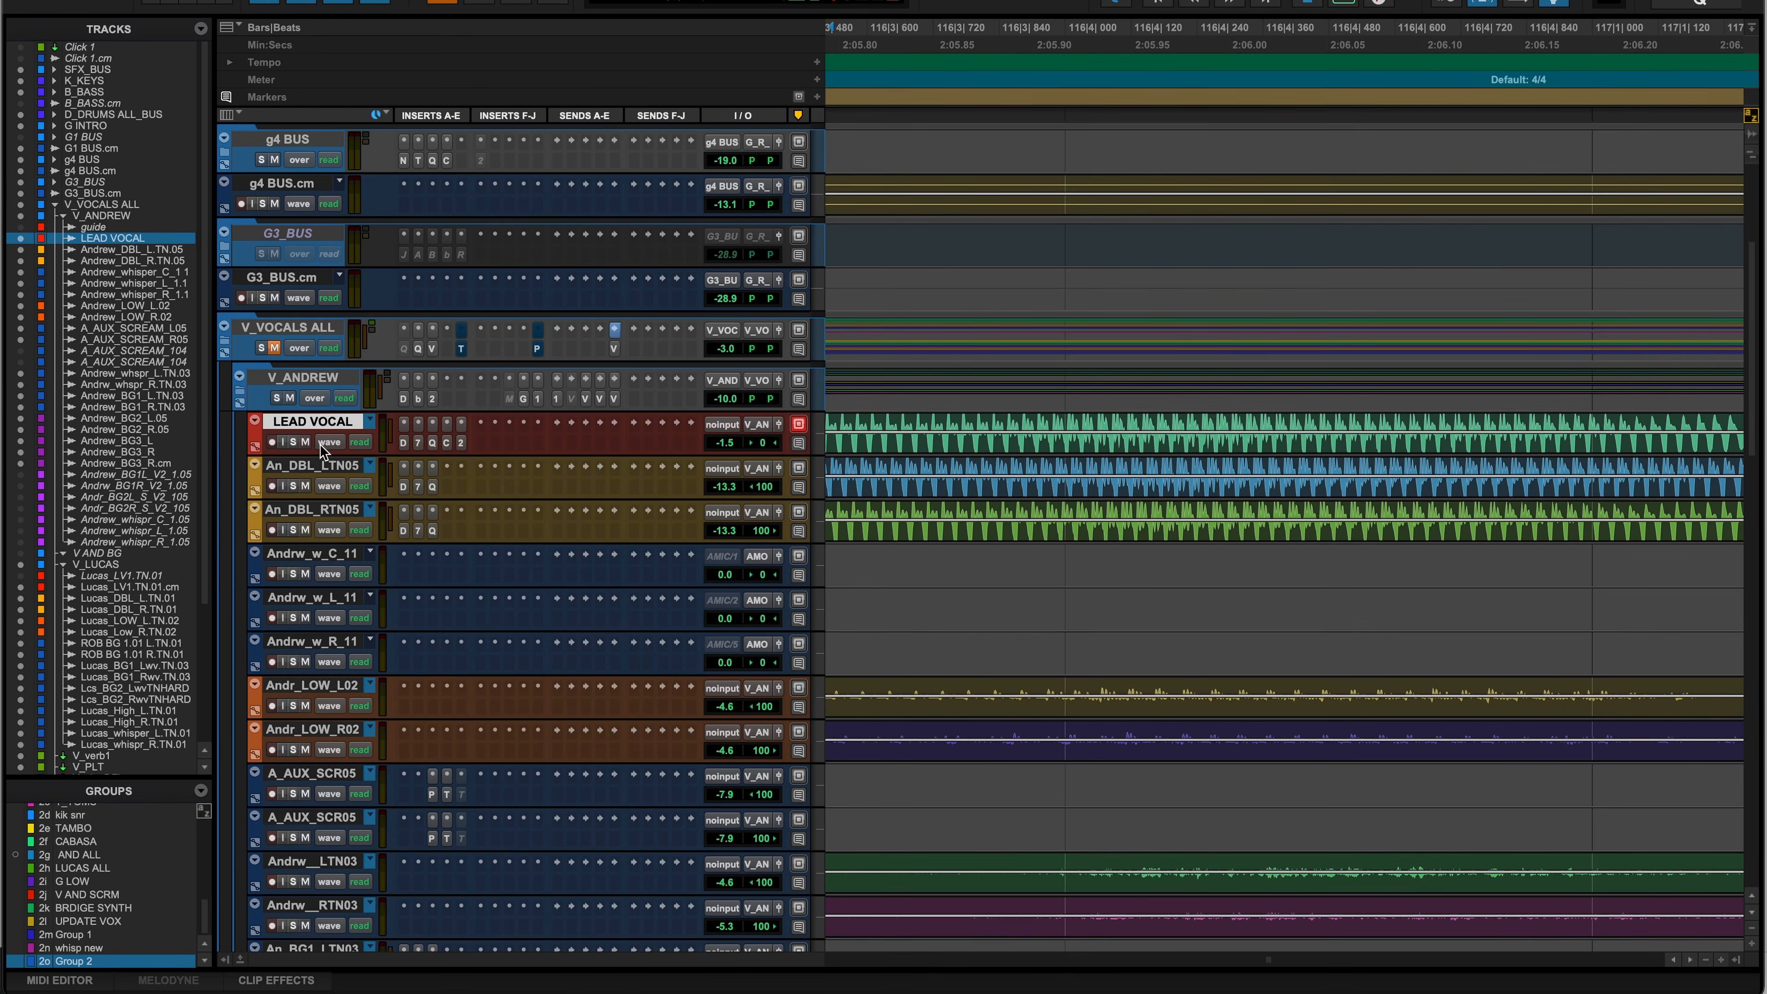
- Collapse V_VOCALS ALL, then select K_KEYS, B_BASS and D_DRUMSAL_BU in turn
click(222, 341)
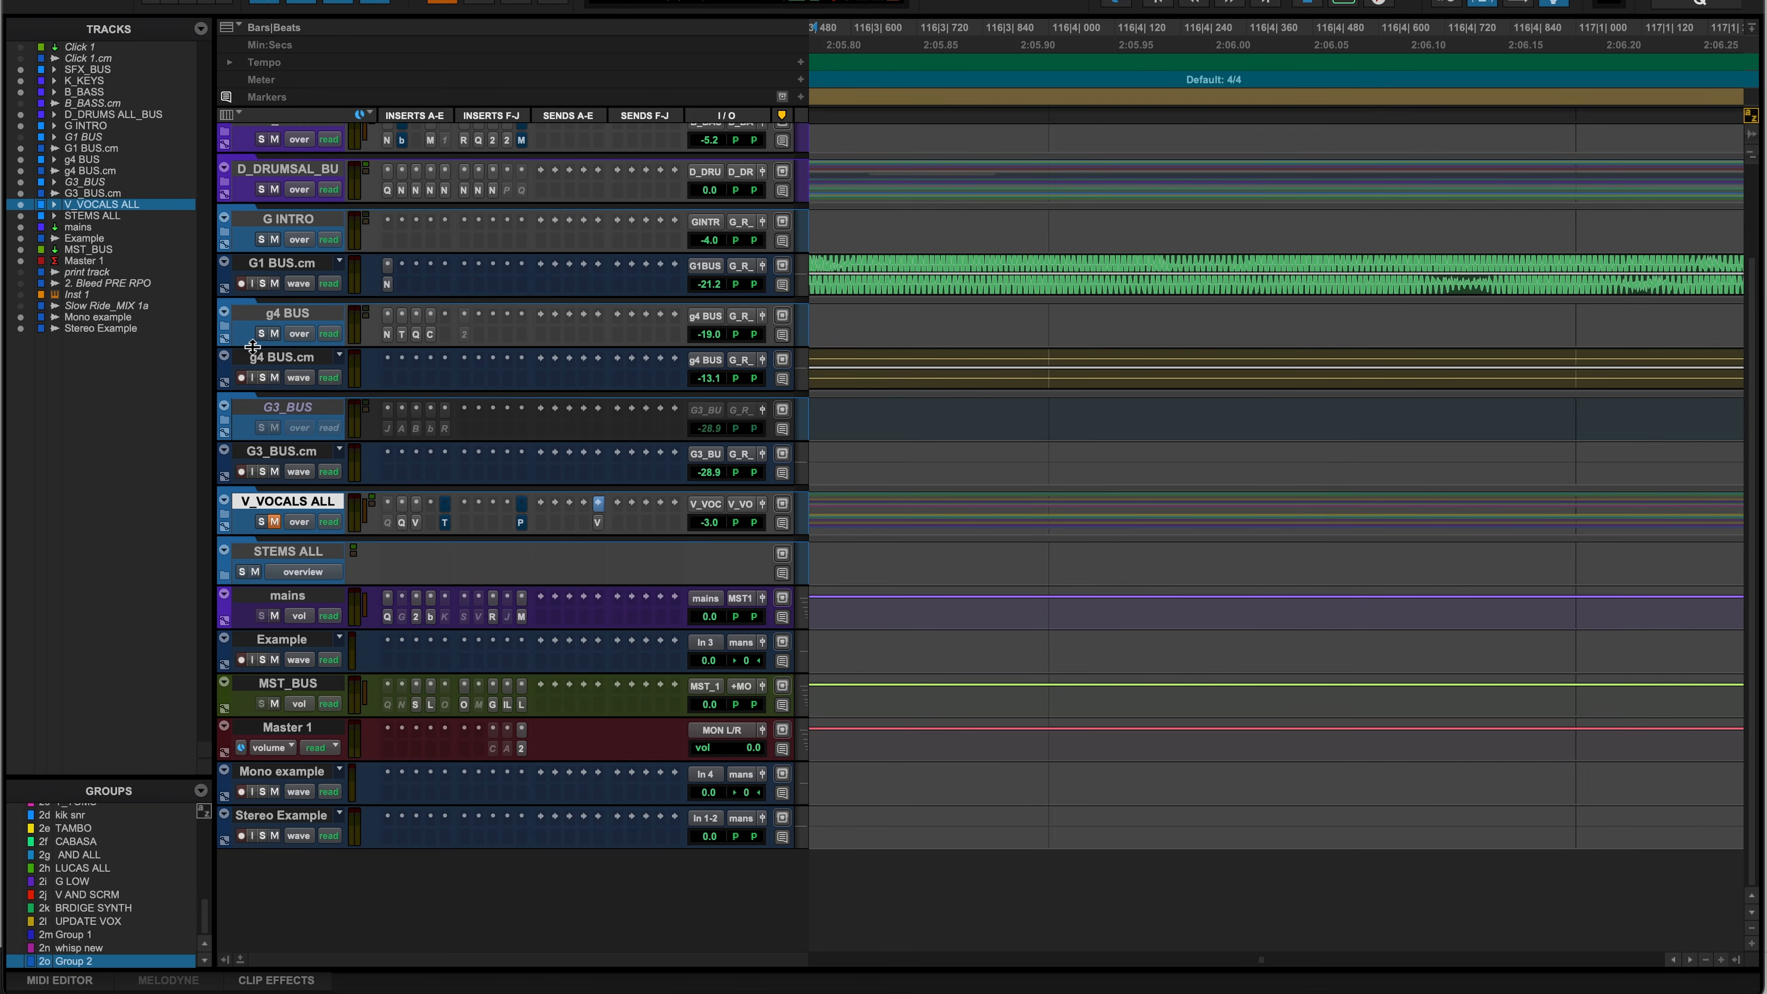
click(277, 195)
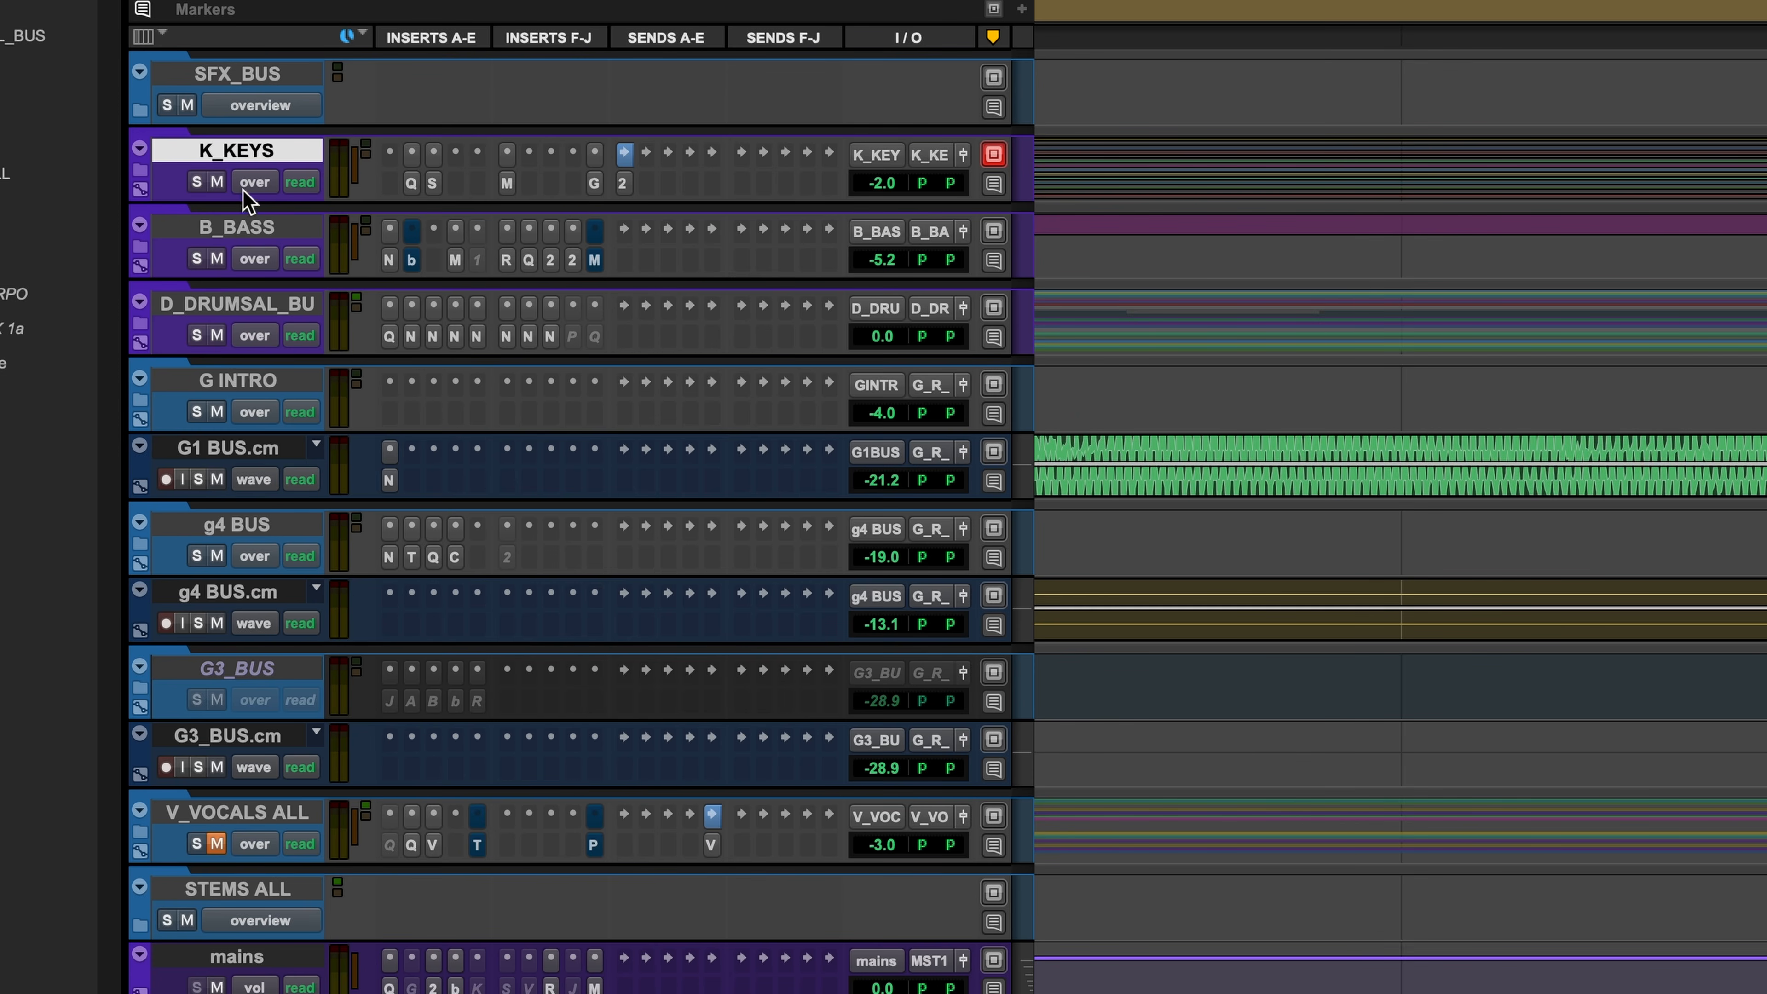
click(210, 230)
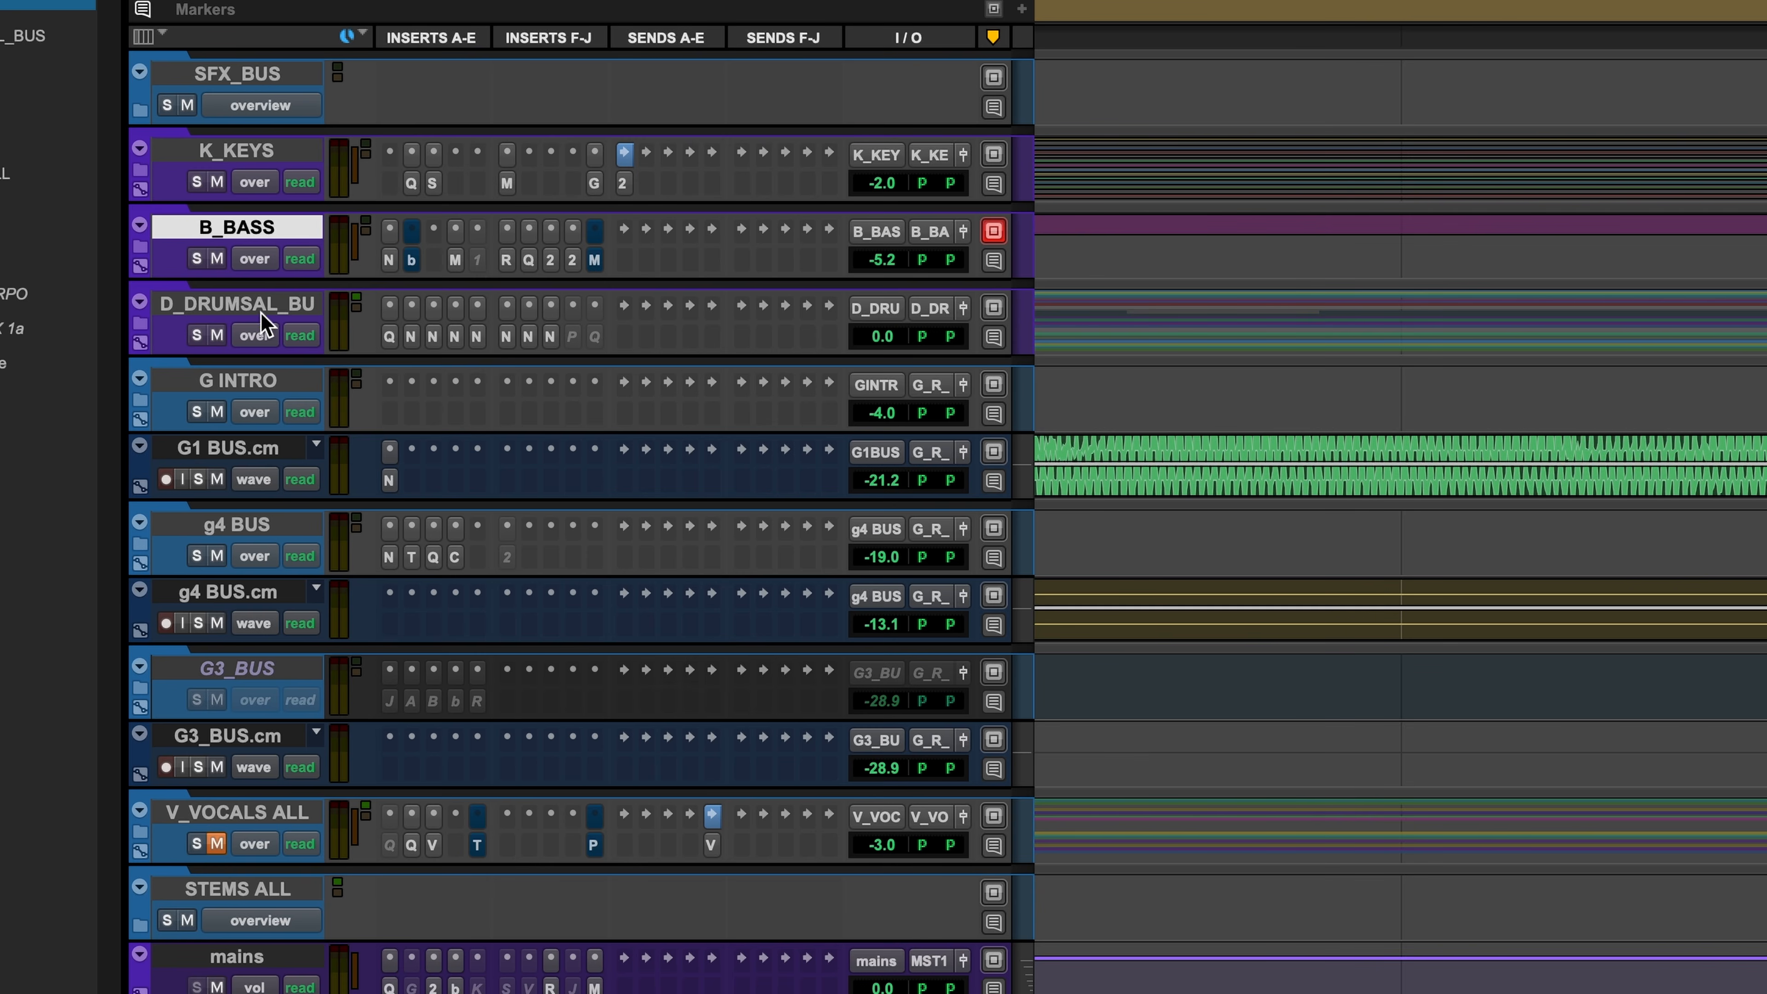
click(240, 306)
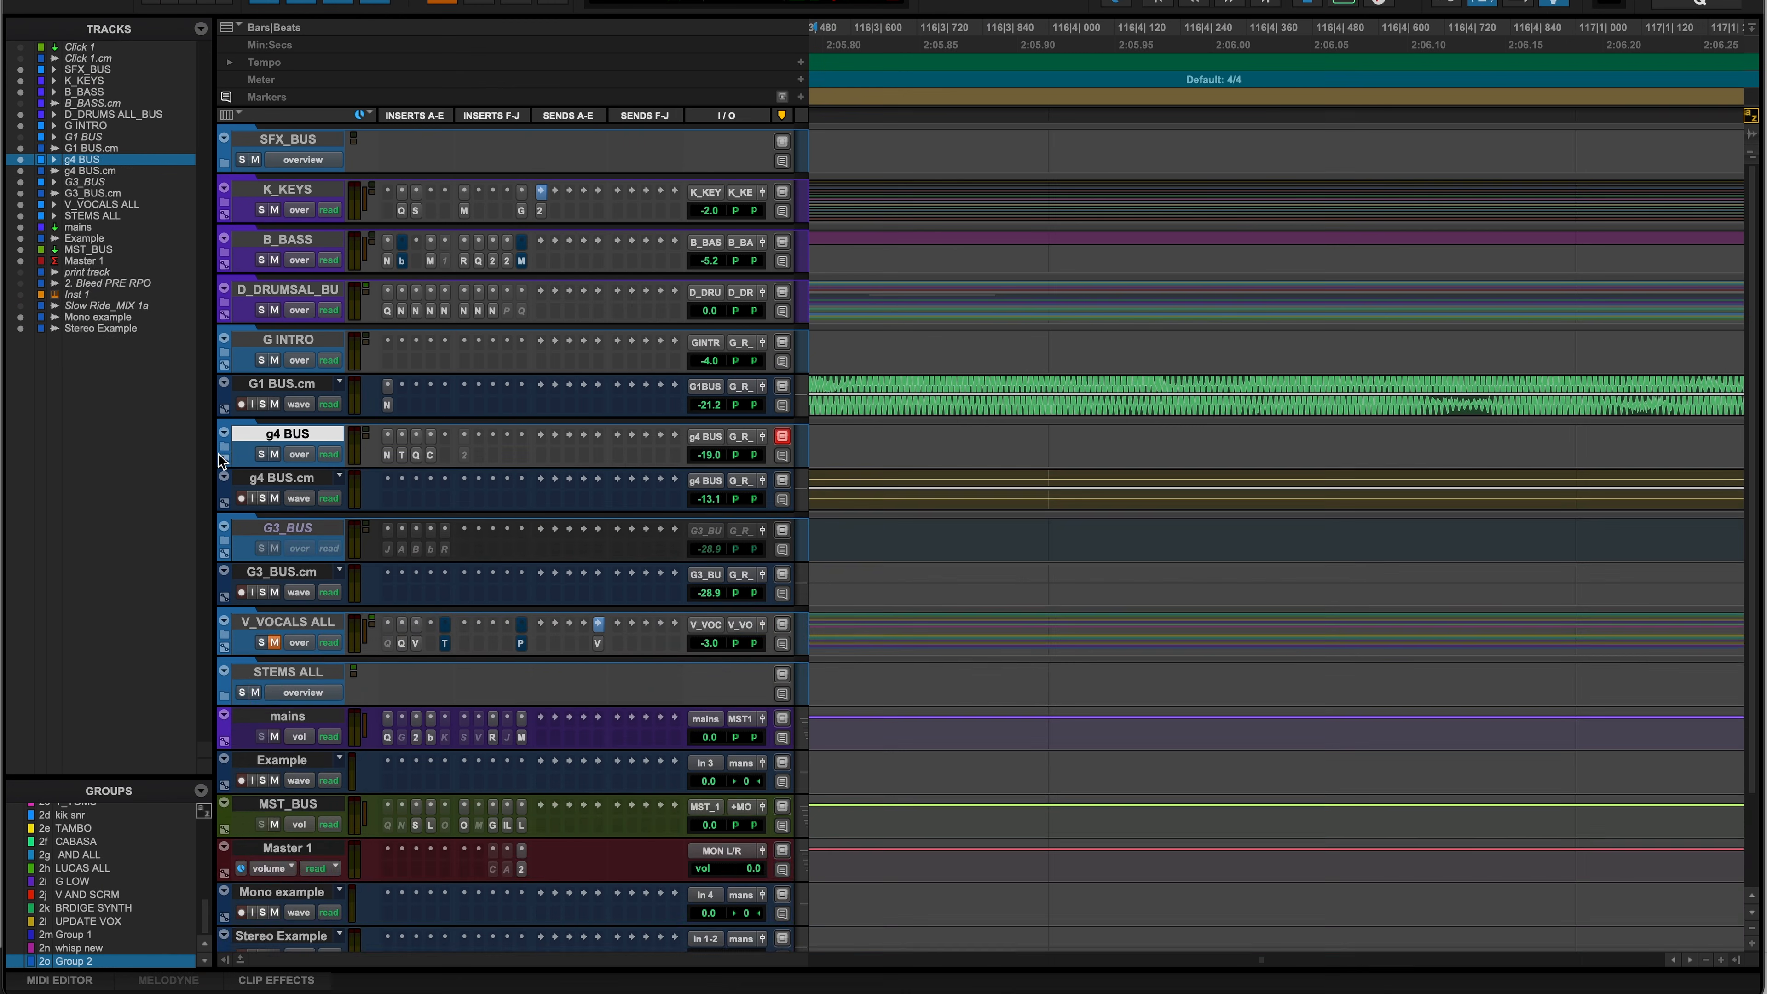
- Expand the g4 BUS folder and select G4_DI_L.01, then G4_DI_R
click(225, 452)
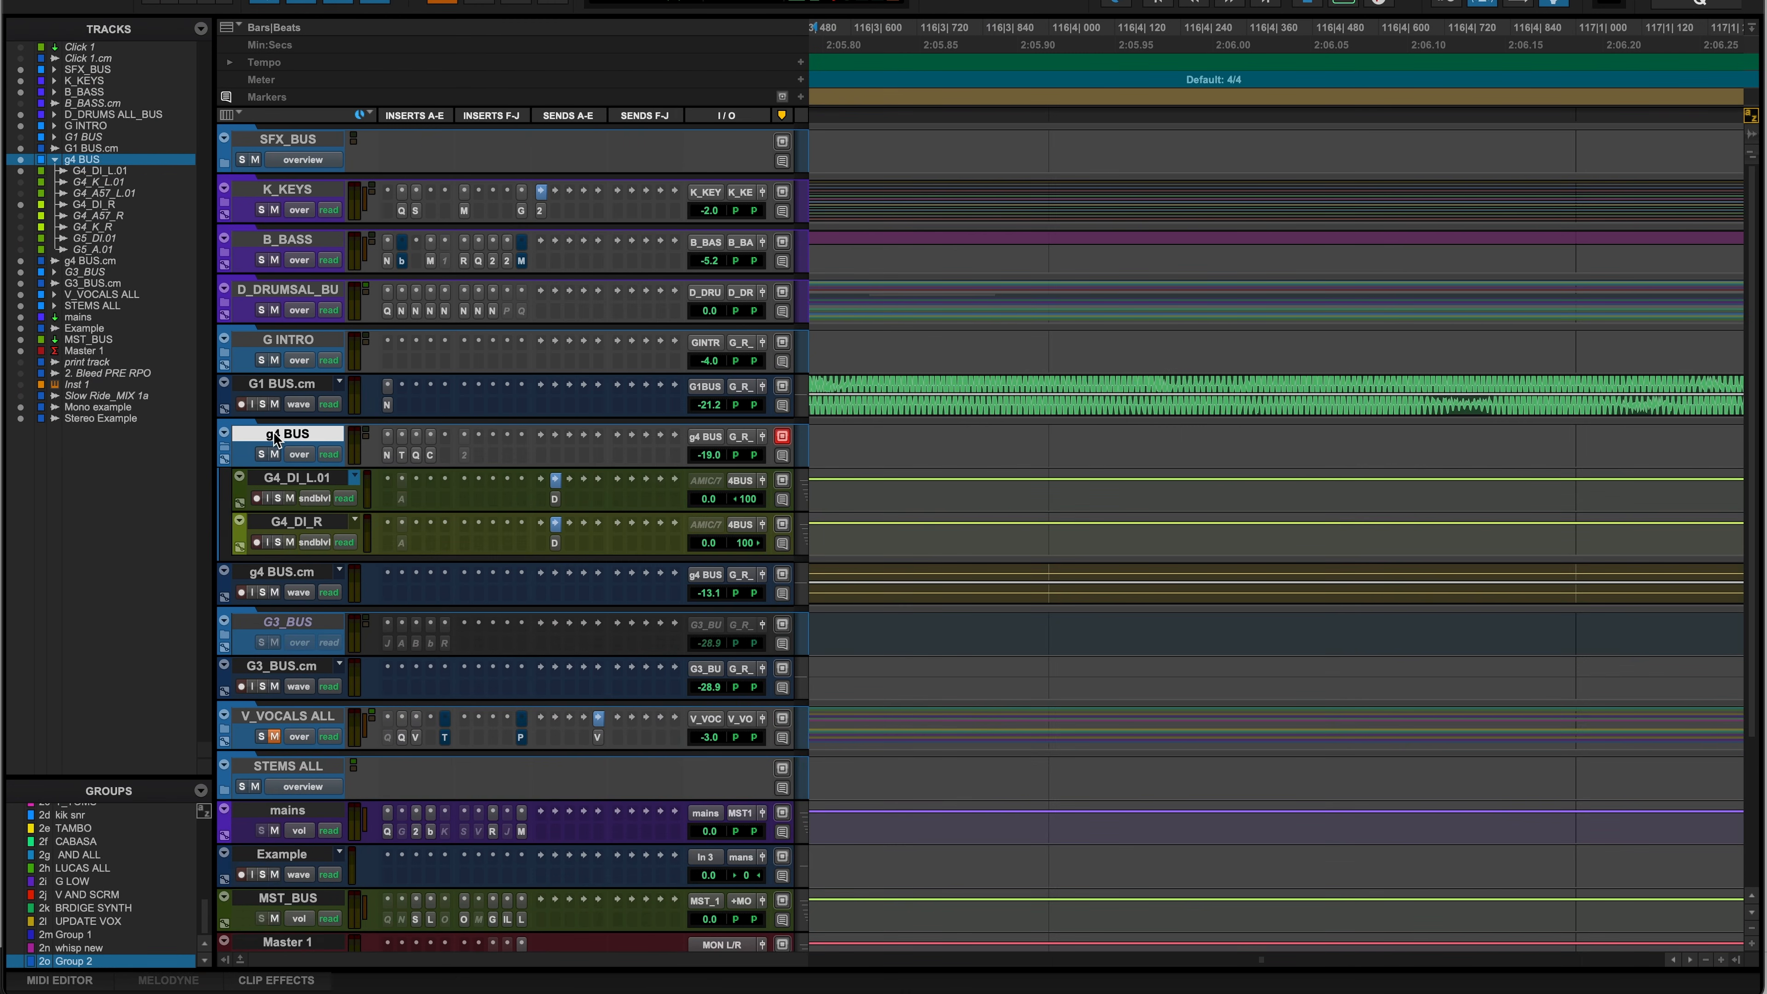
click(295, 483)
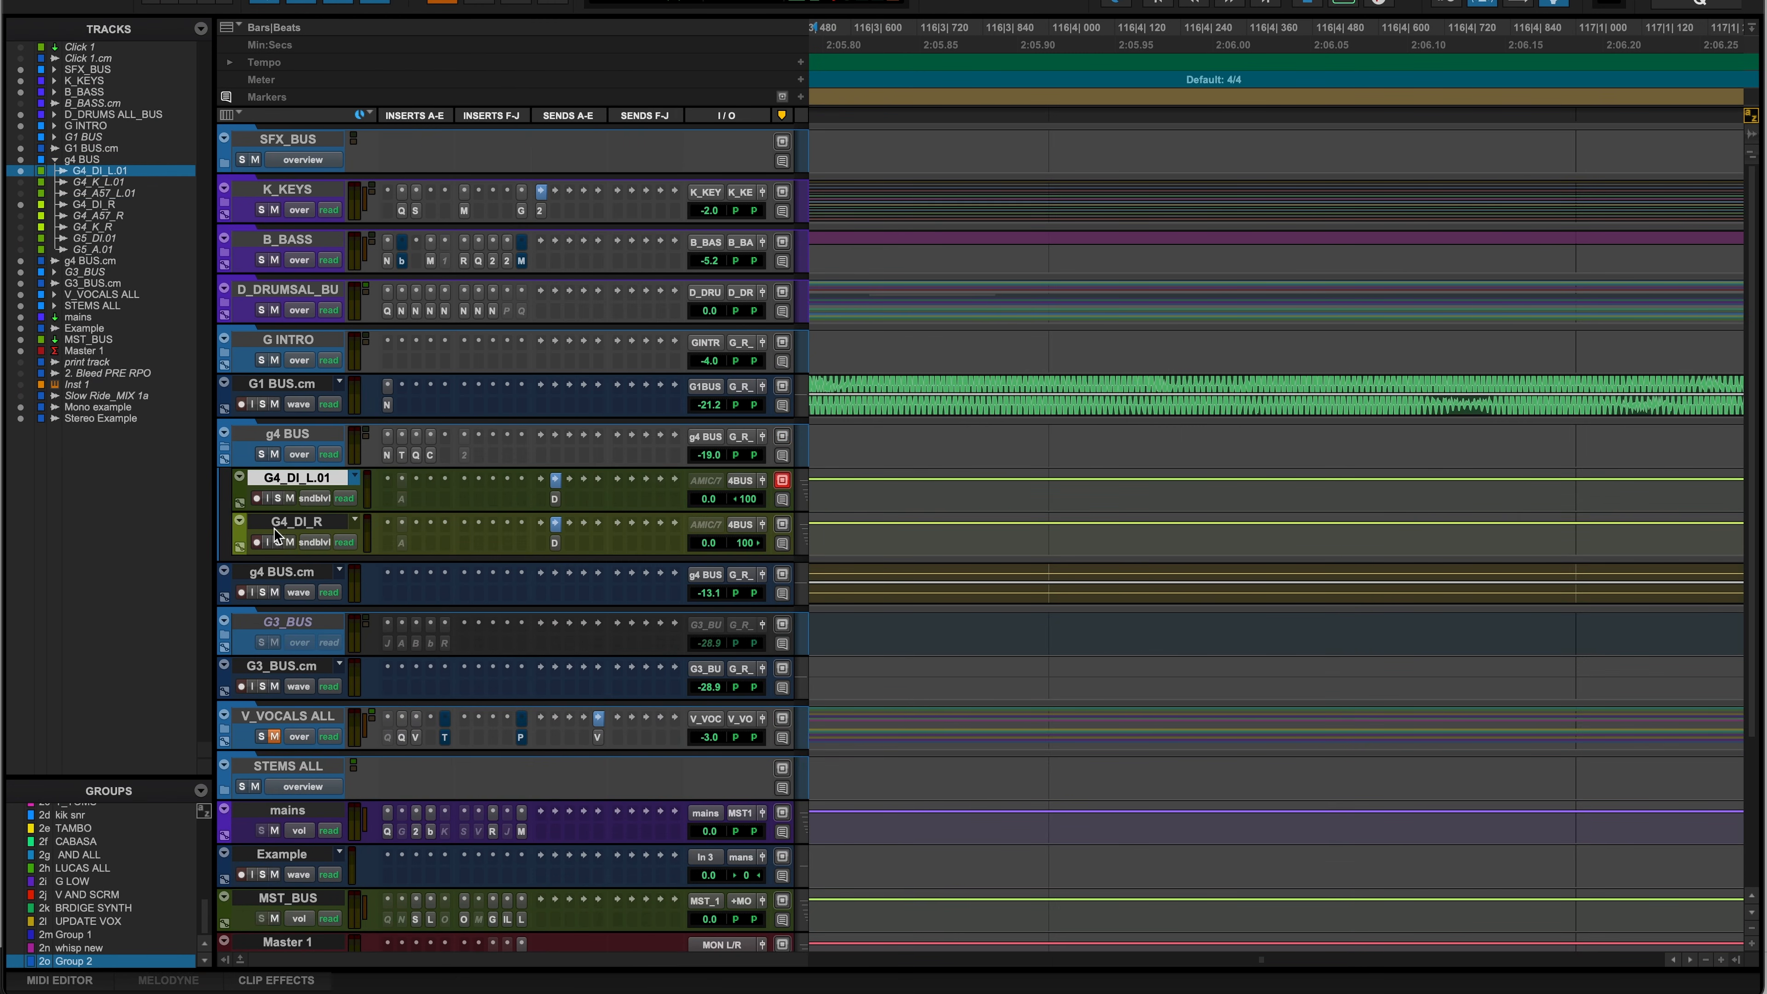
click(295, 523)
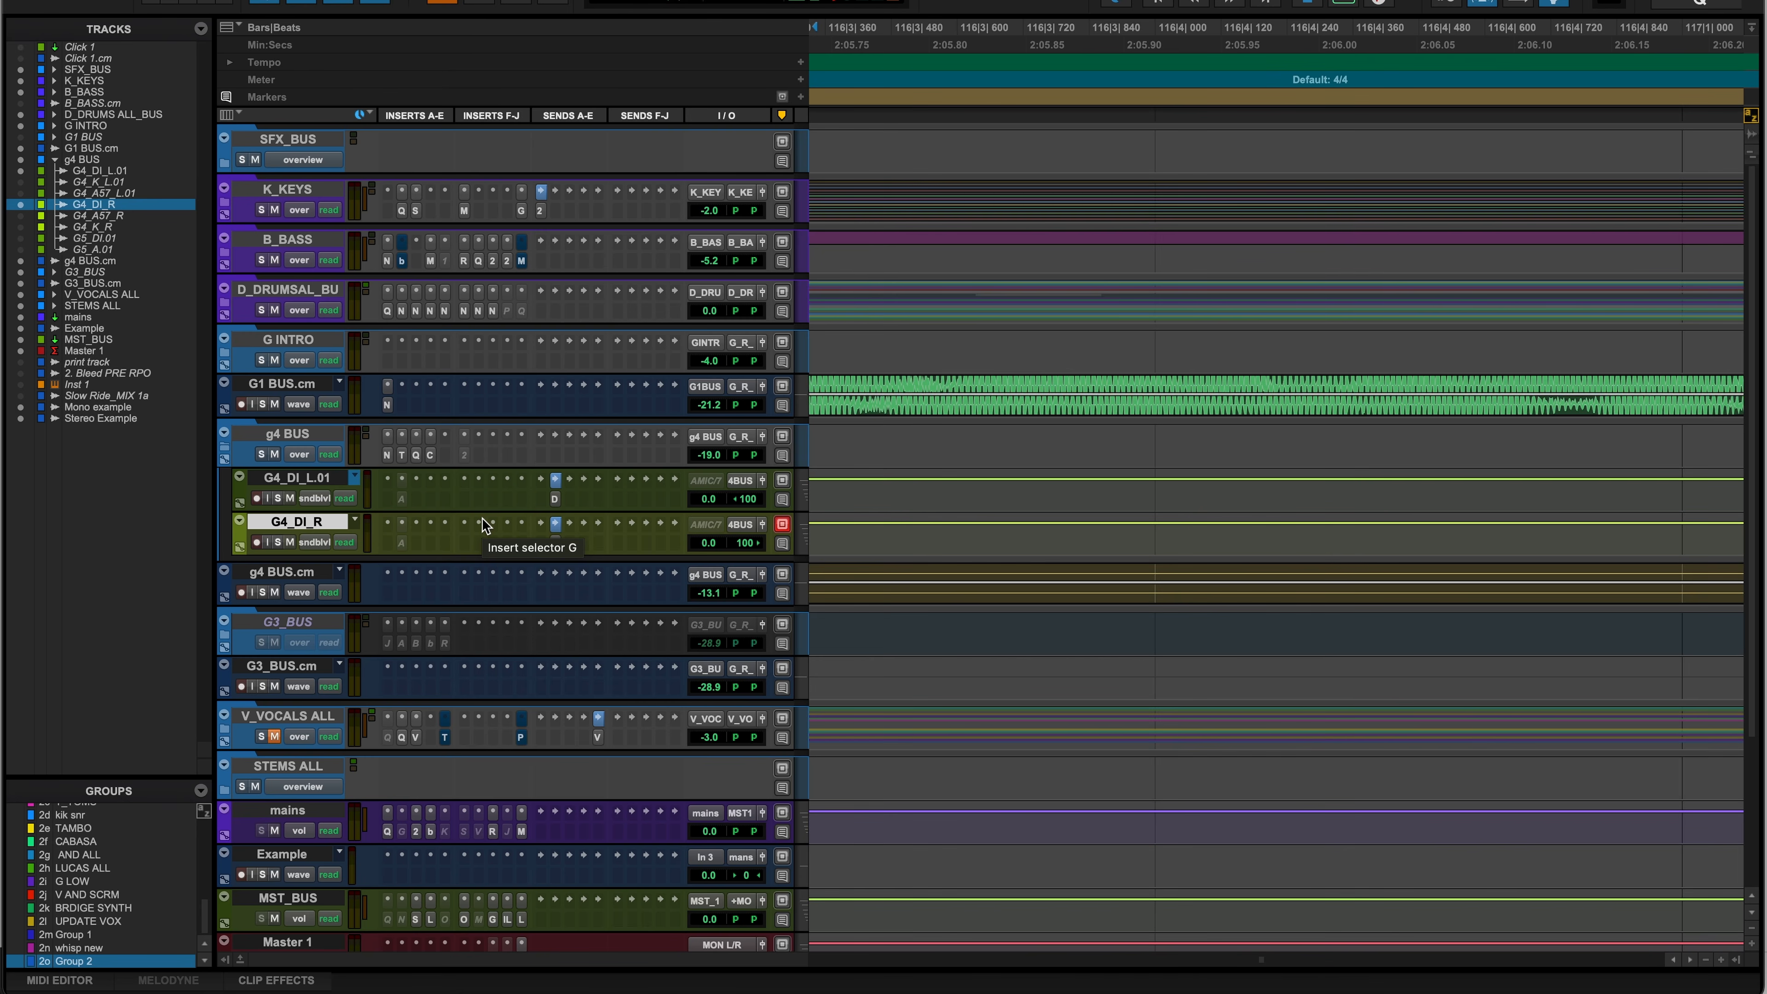
- Search tracks for 'G_' to jump to G_Rhythm_STEM inside the STEMS ALL folder
key(super+alt+f)
text(G)
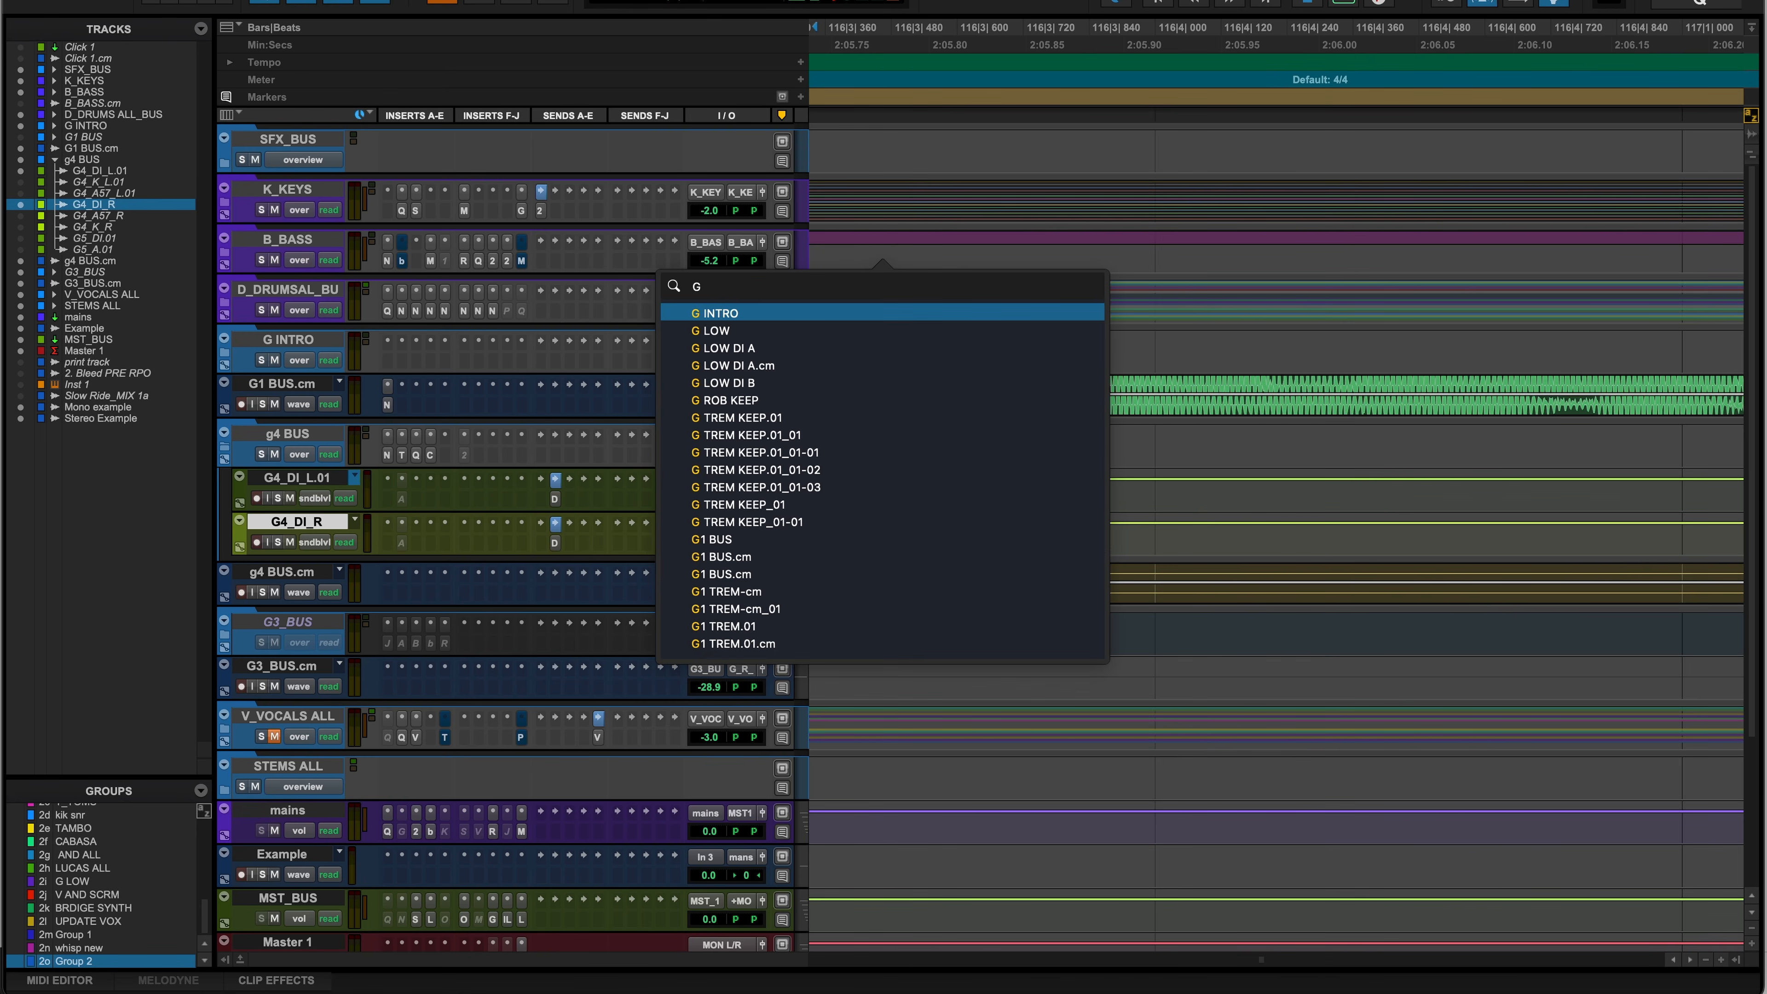
text(_Rhythm_STEM)
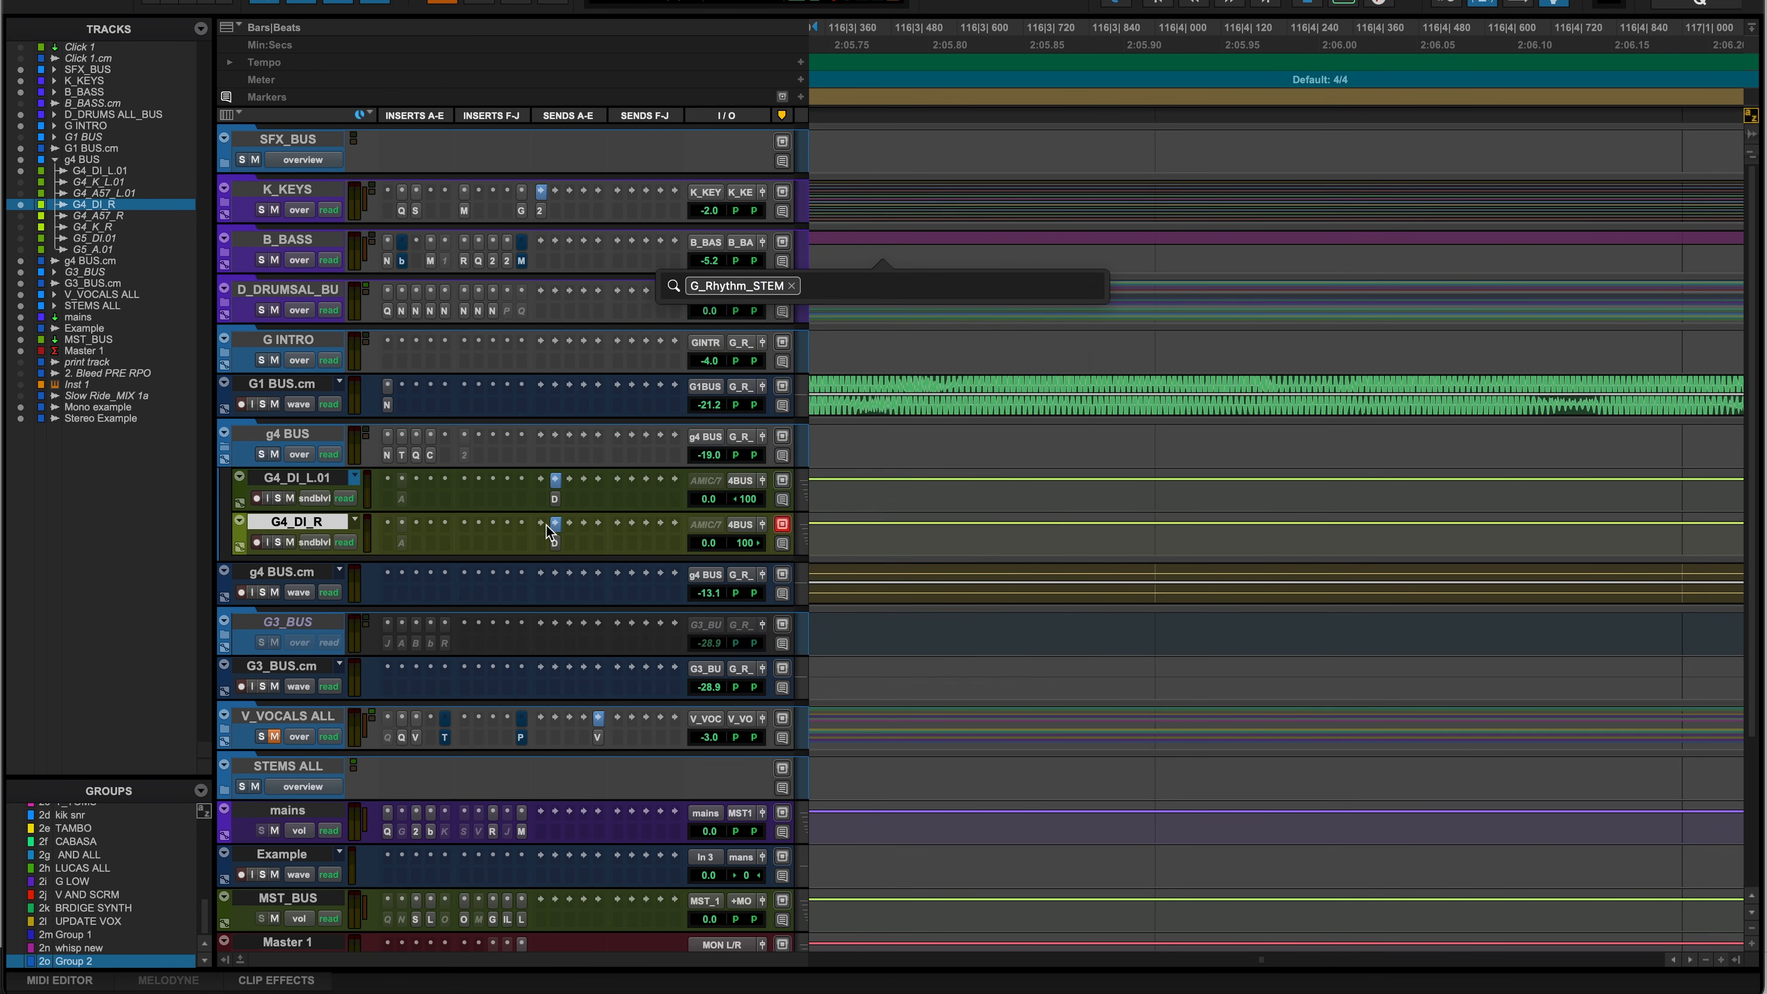
key(Return)
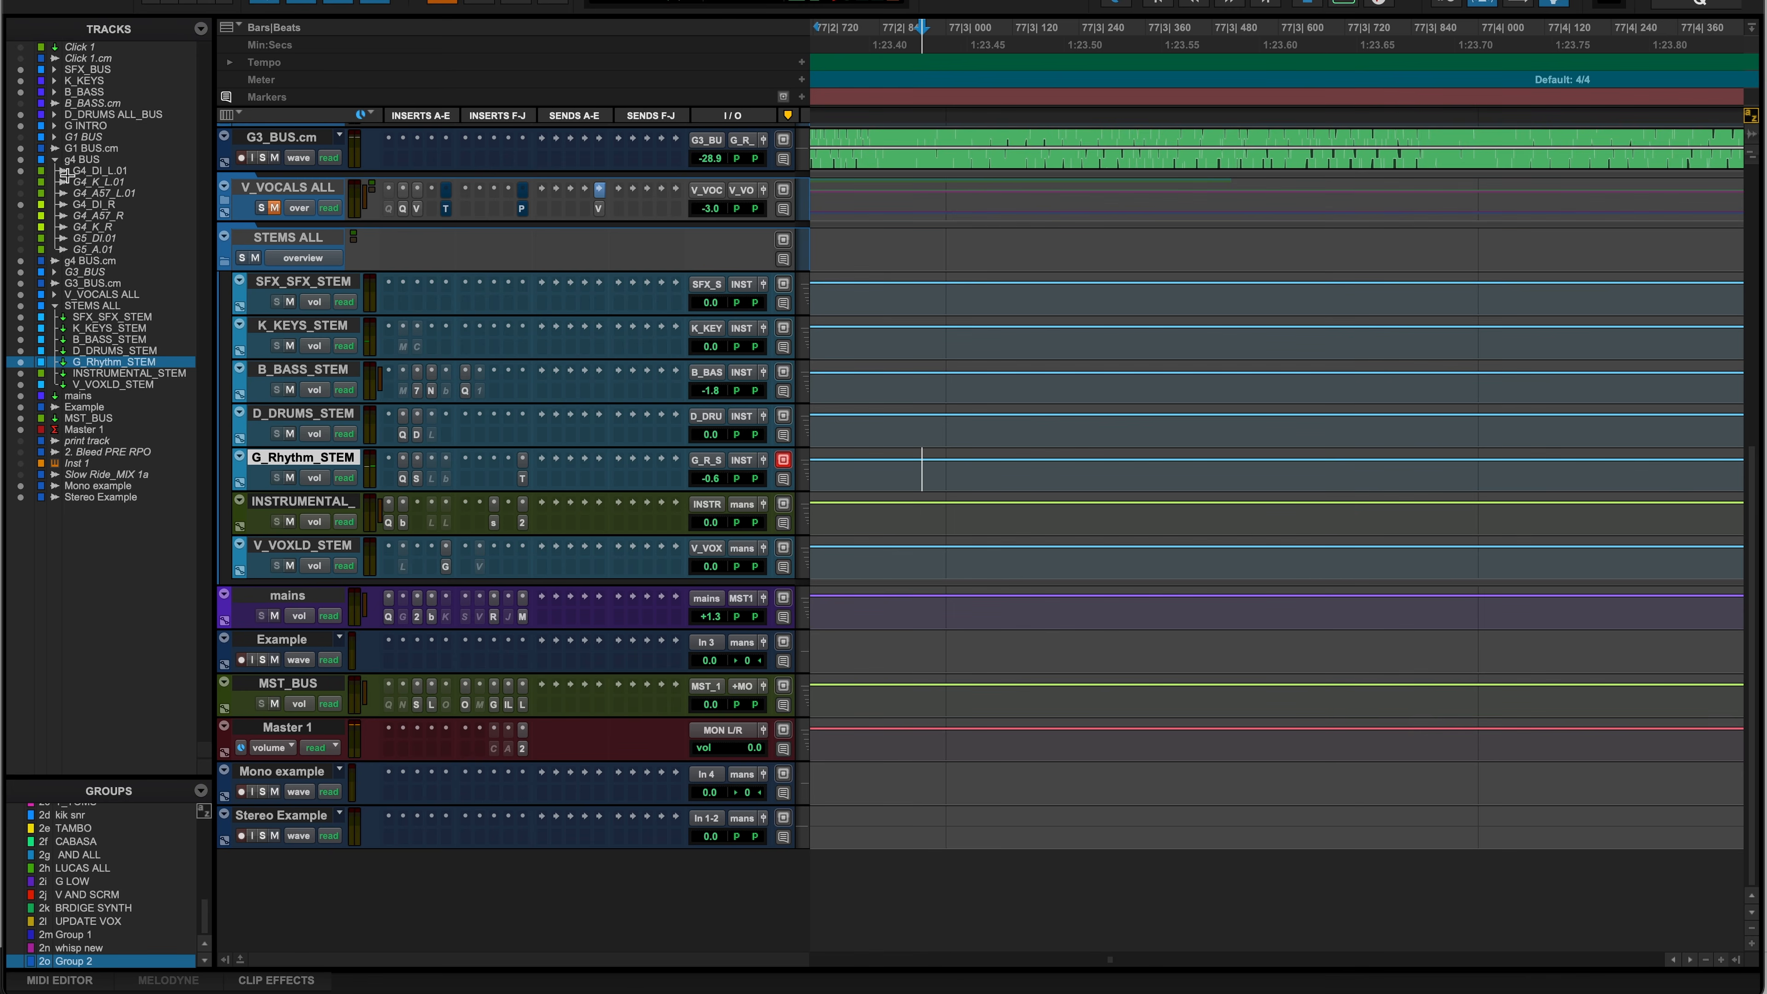
- Expand all folder tracks at once and scroll through the nested track list
alt+click(225, 201)
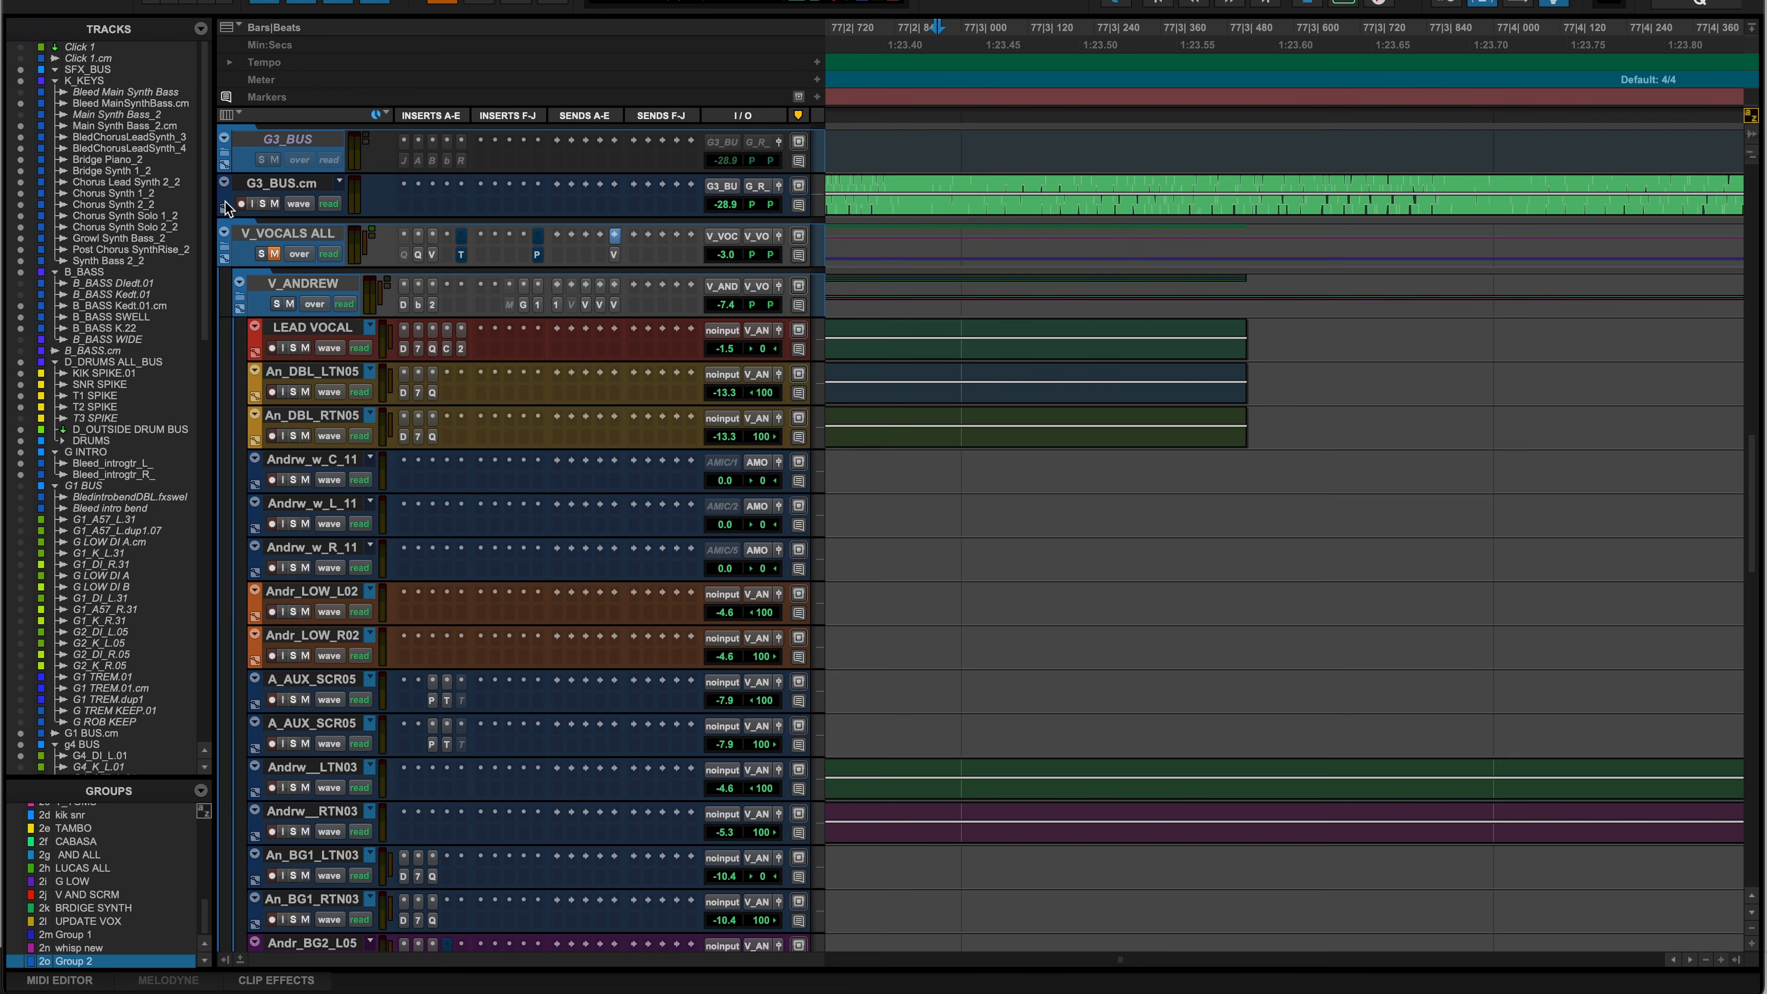
scroll(491, 313, down, 20)
scroll(491, 315, up, 15)
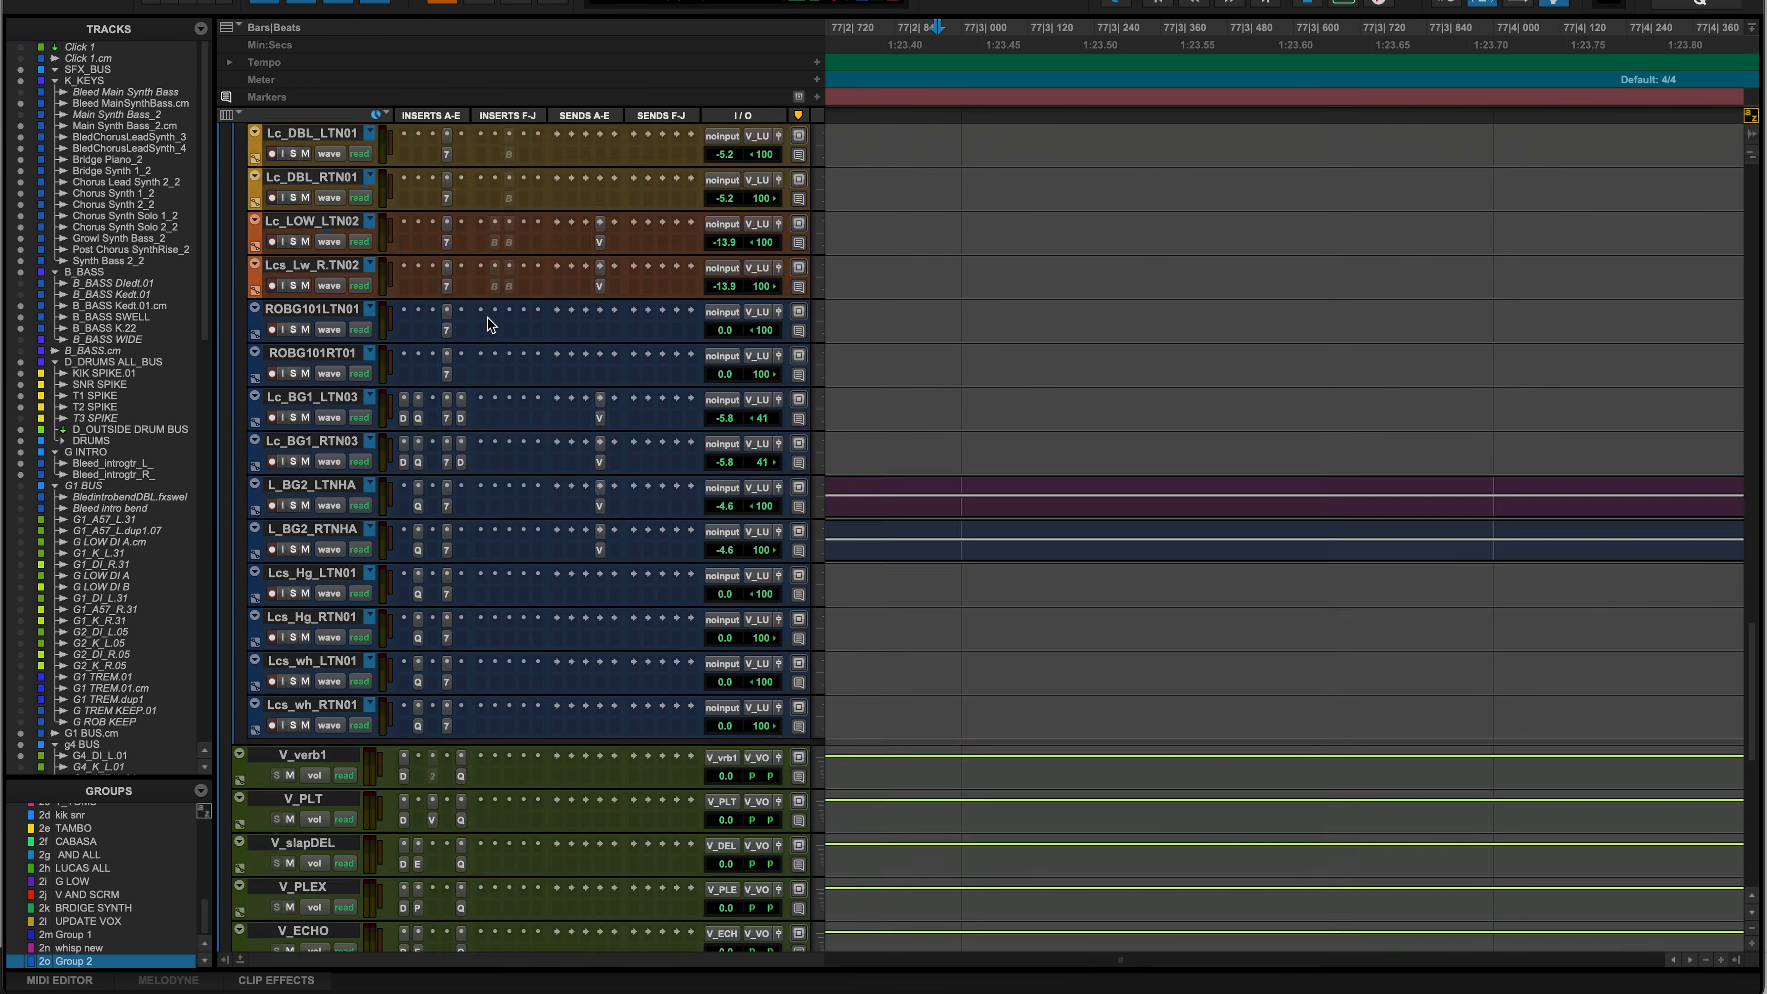
scroll(99, 140, down, 10)
scroll(146, 142, down, 2)
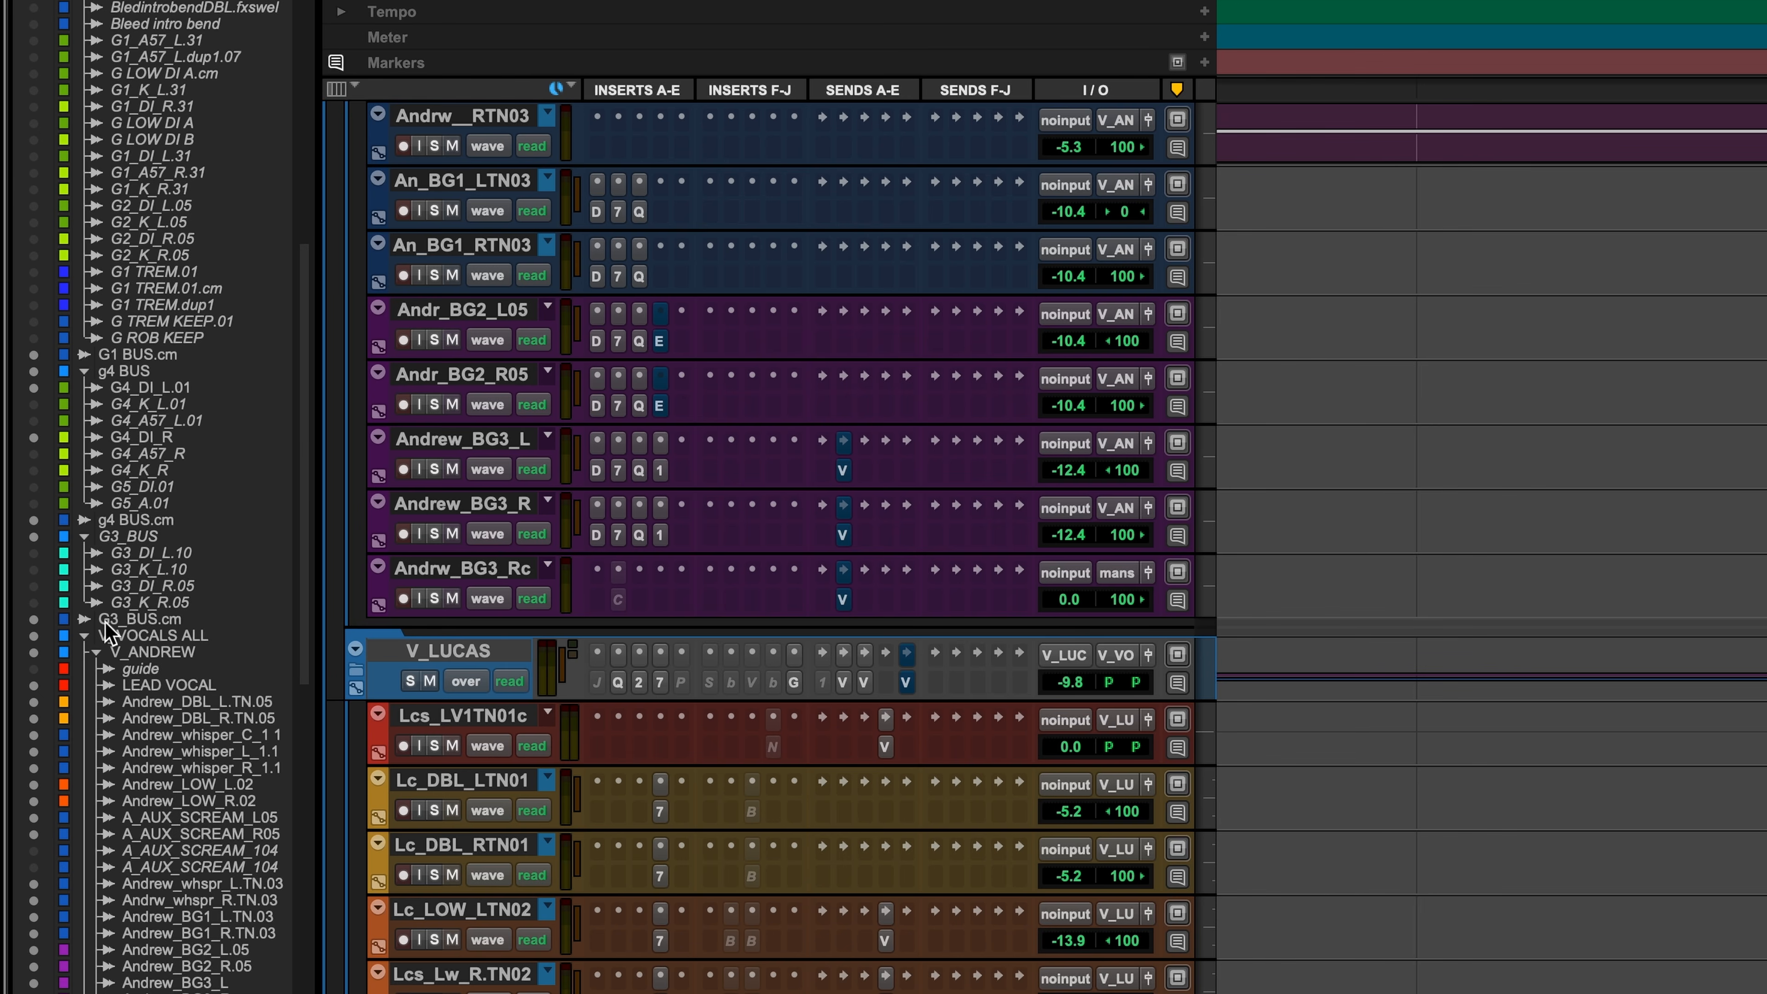
scroll(160, 597, up, 5)
- Open and dismiss the options for the G4_DI_L.01 entry, then scroll back up
right_click(156, 601)
click(120, 618)
scroll(129, 405, up, 8)
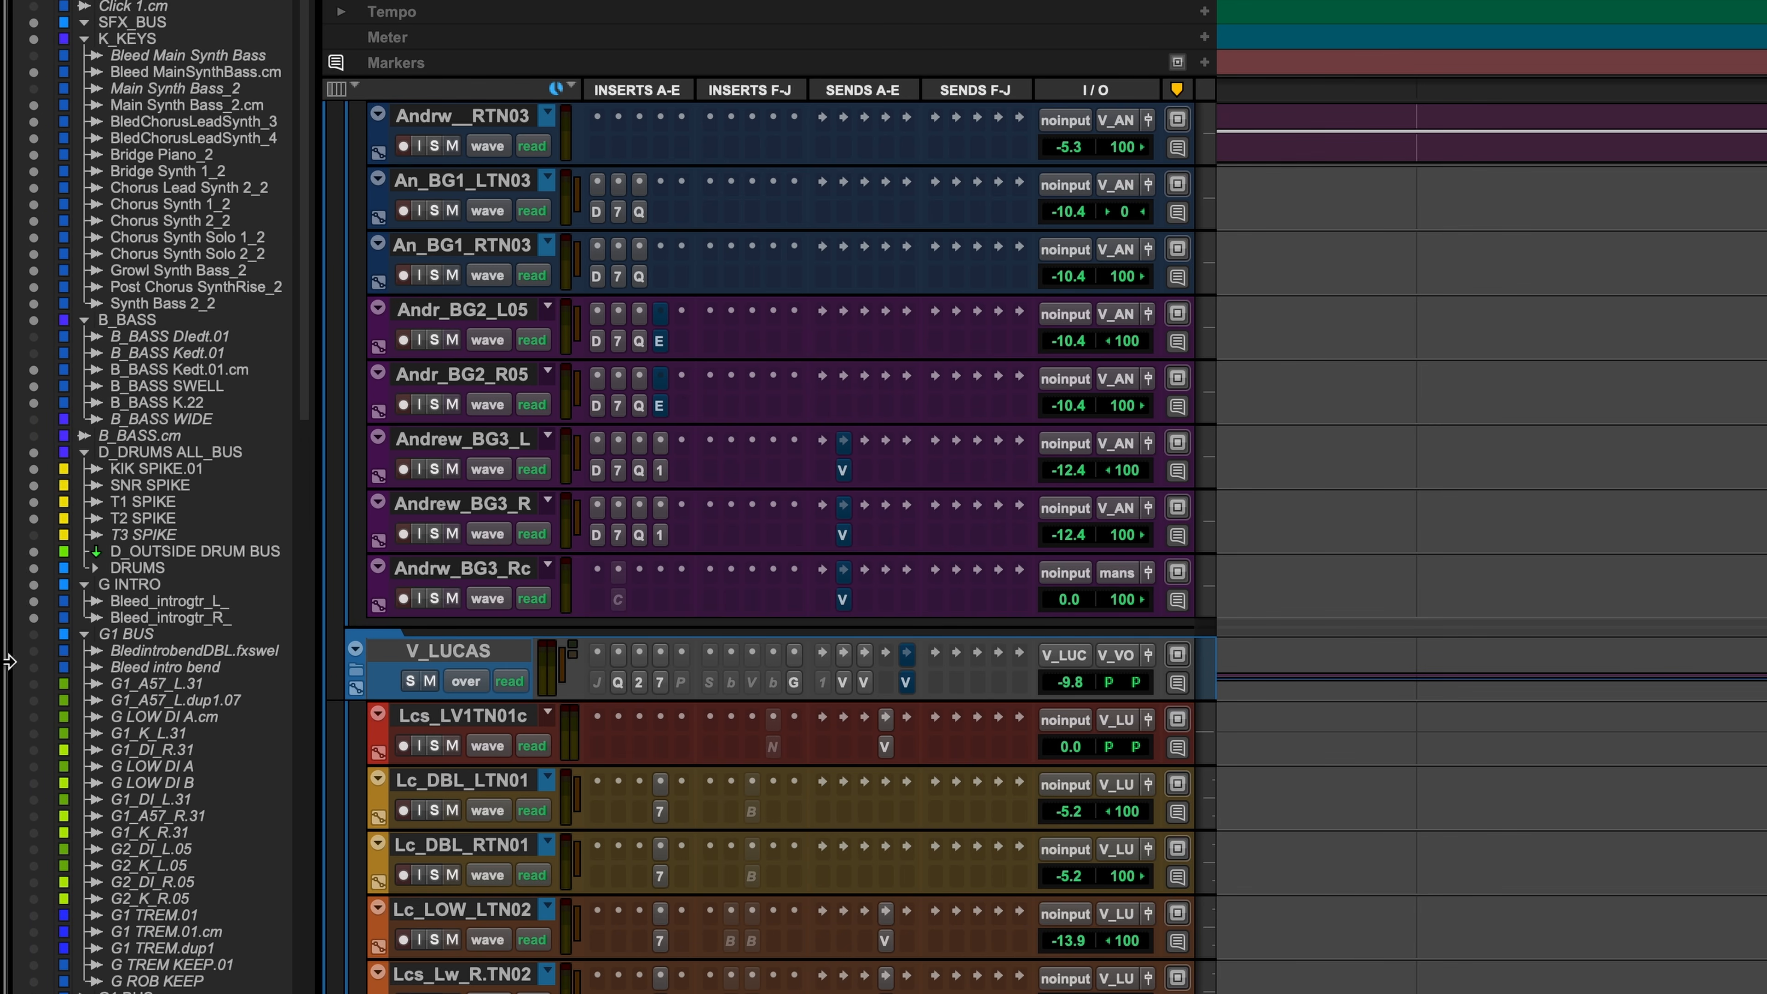
scroll(10, 661, up, 1)
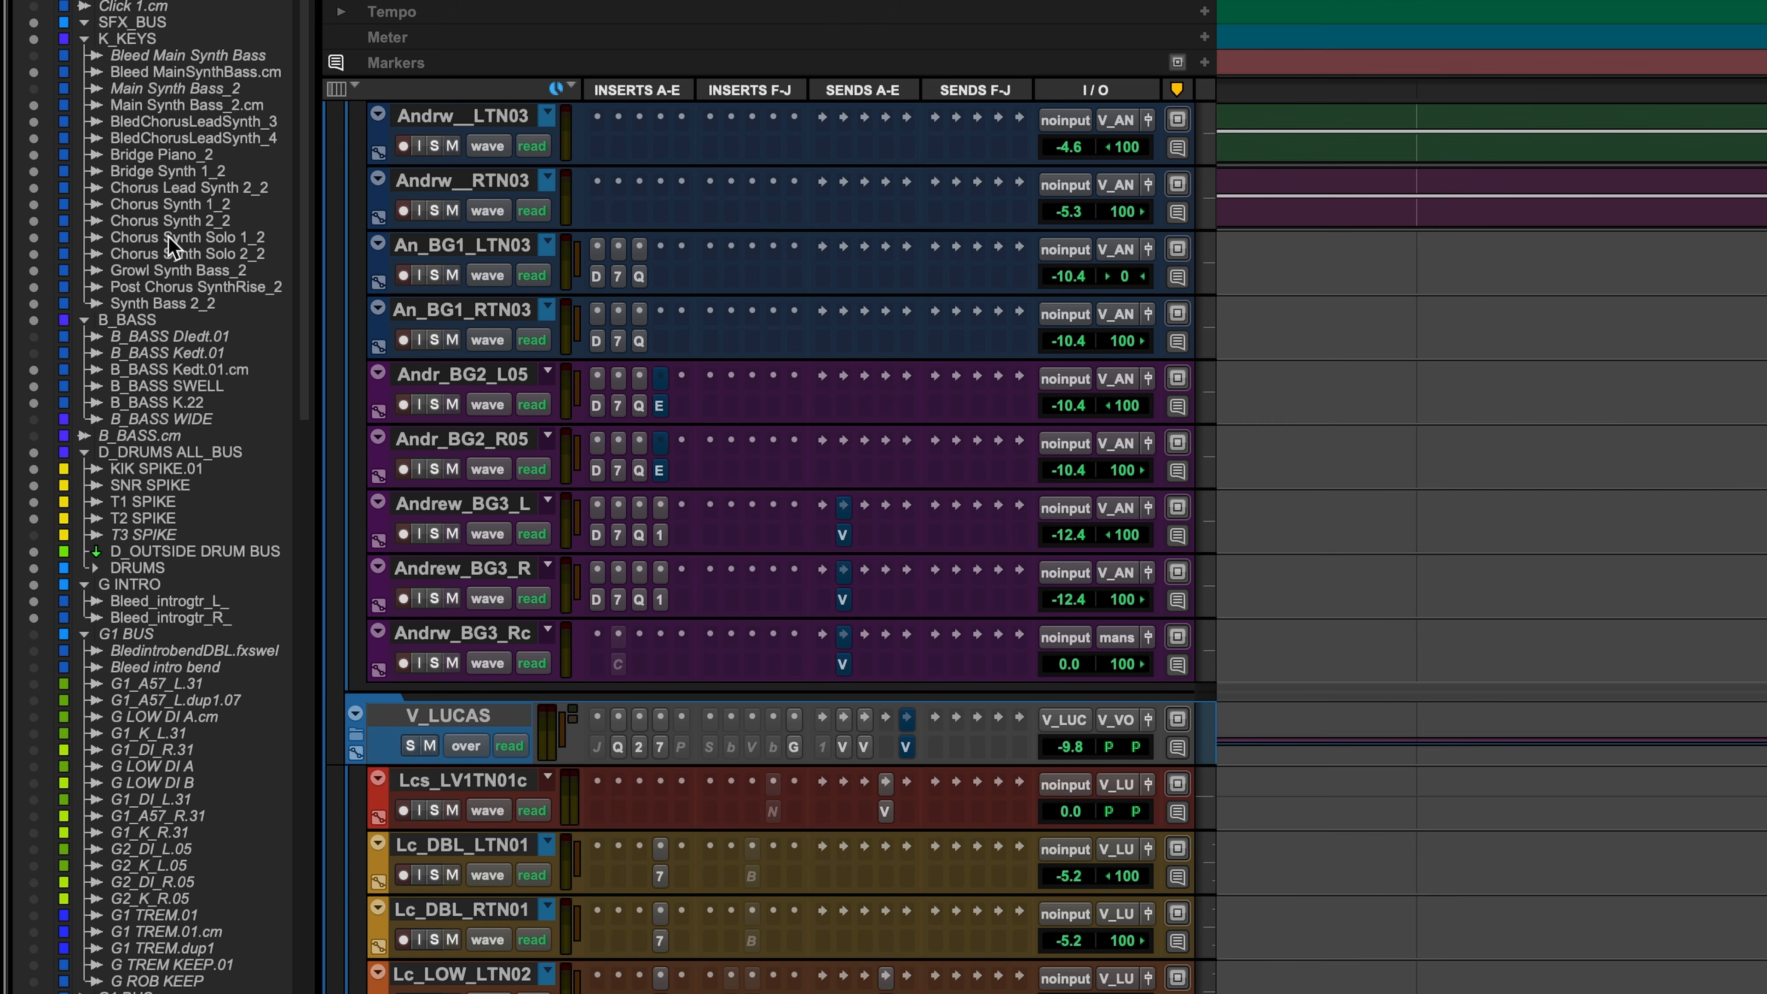